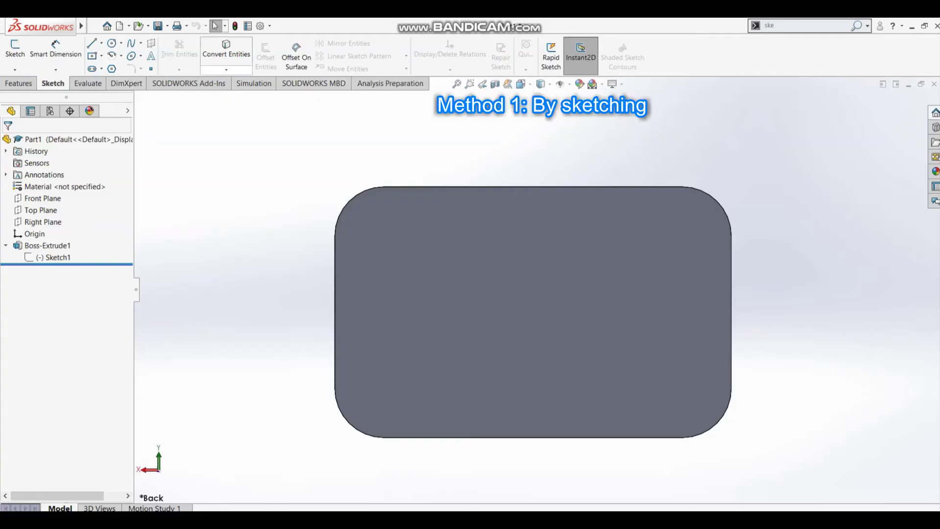
- Start a sketch on the plate's front face and insert image file 3 as a sketch picture
click(15, 48)
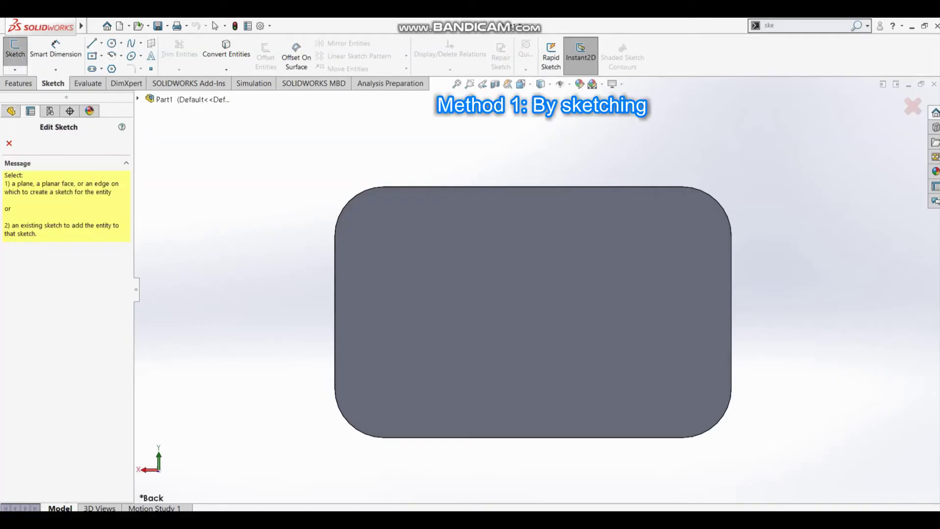
click(553, 274)
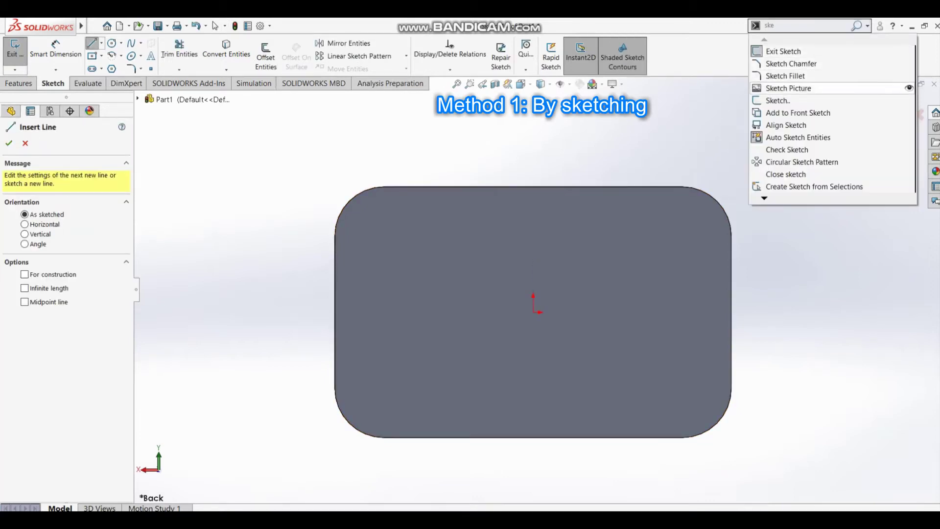
click(788, 88)
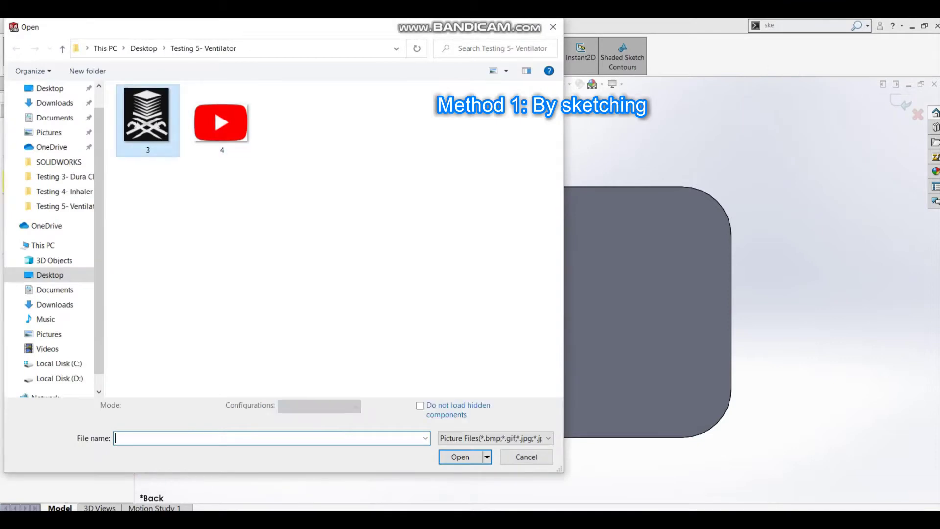
double_click(147, 116)
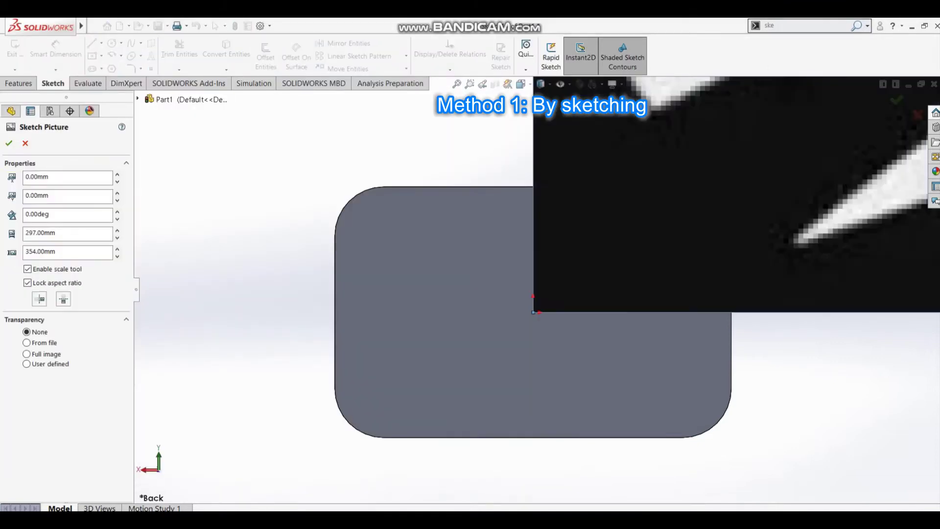
- Scale the logo picture to about 41.42 × 49.36 mm, position it over the plate, and confirm
drag(533, 312, 415, 378)
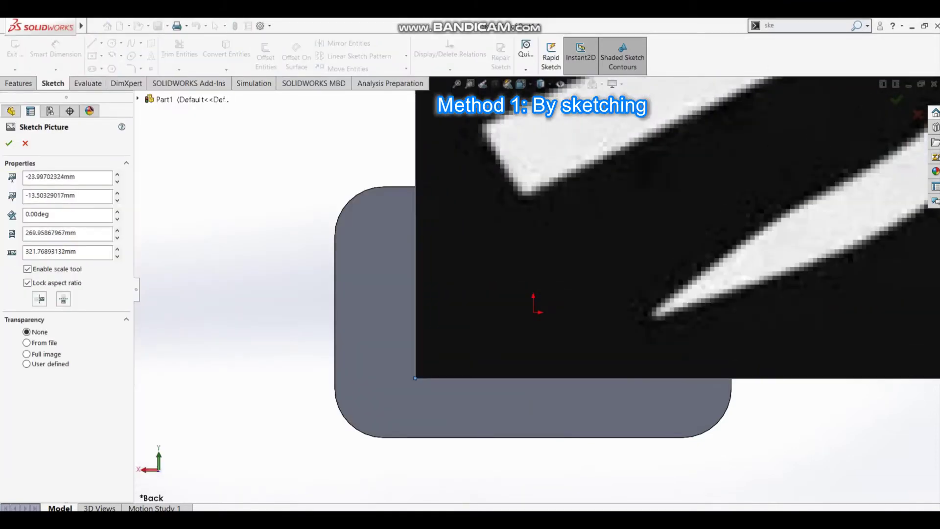
key(f)
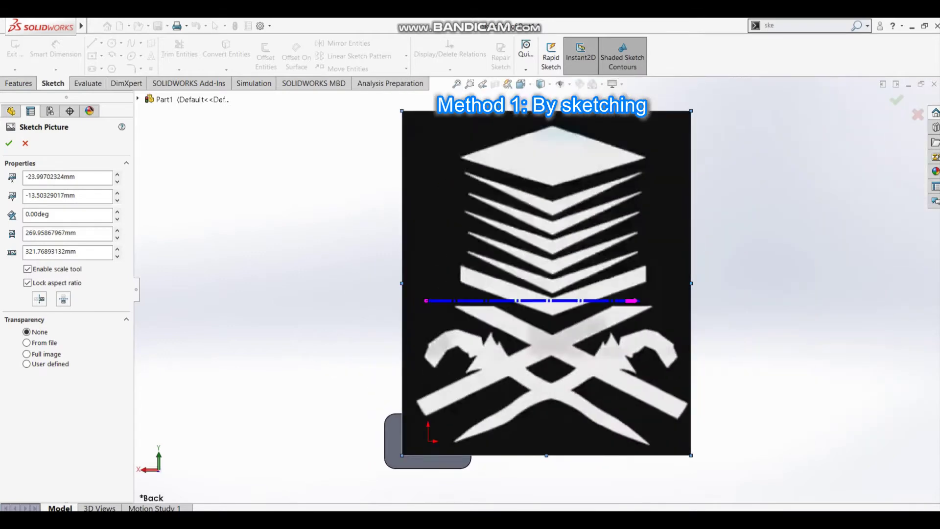
drag(691, 110, 436, 413)
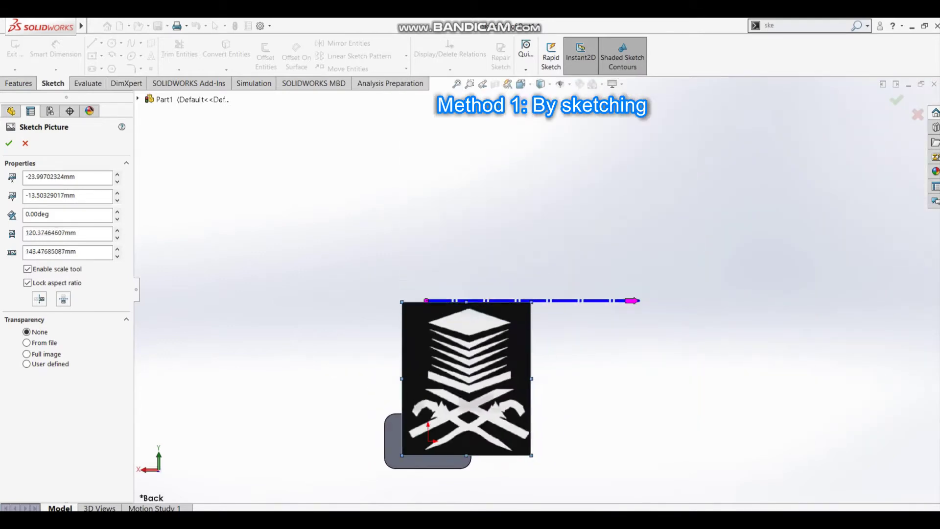
key(f)
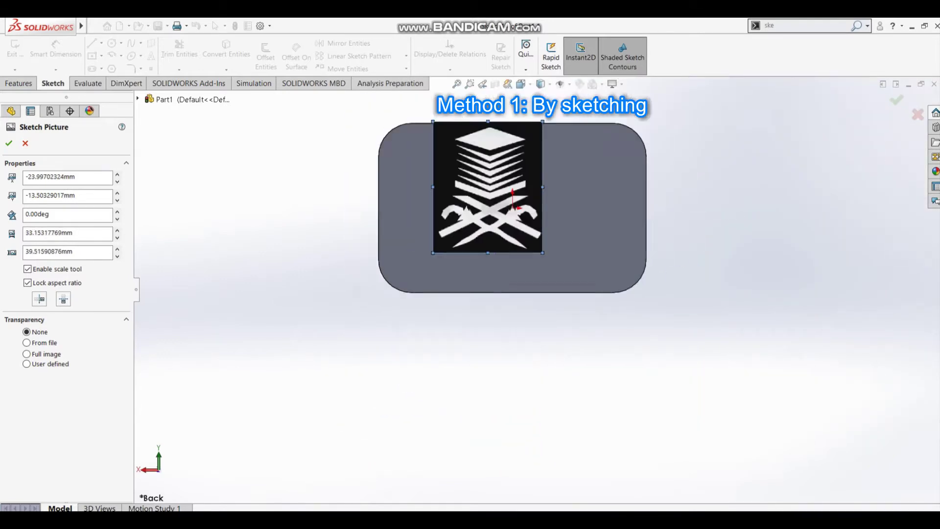
key(f)
drag(480, 263, 502, 295)
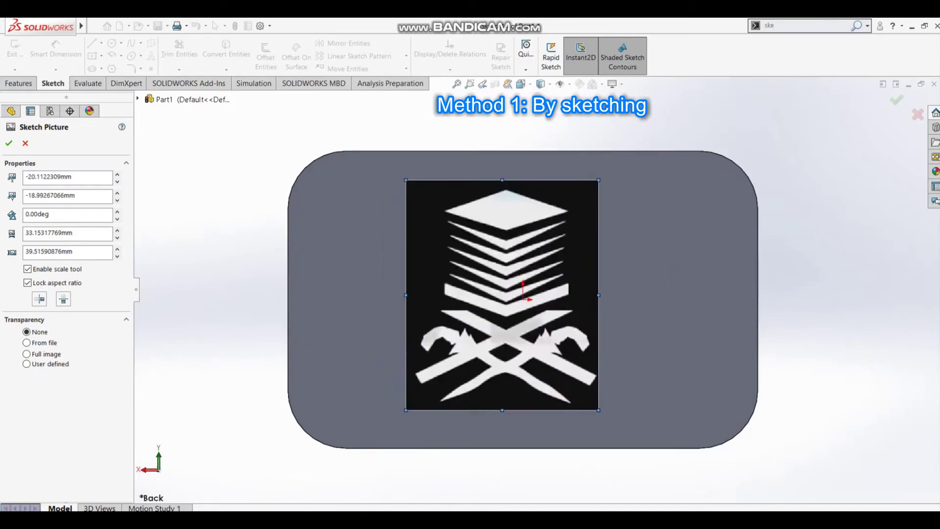
mouse_move(598, 295)
mouse_down()
mouse_move(662, 294)
mouse_move(646, 304)
mouse_up()
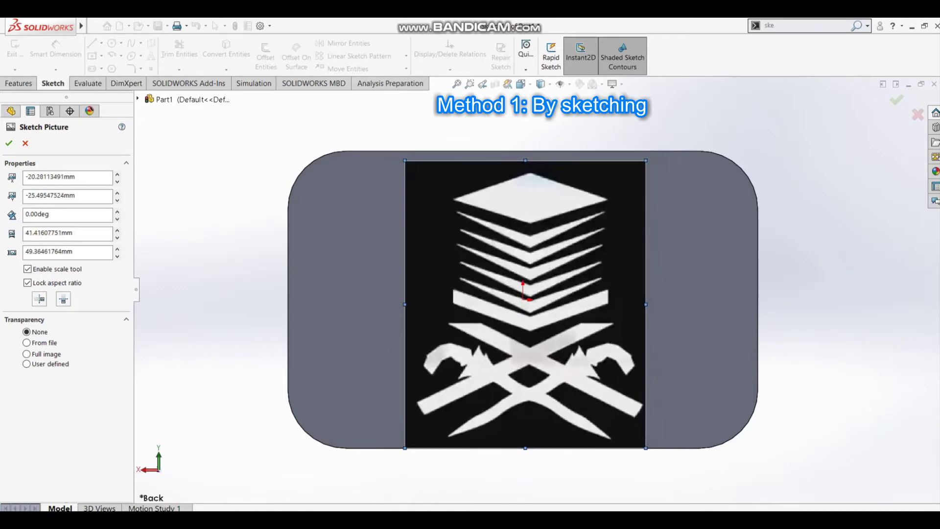
click(18, 83)
key(Return)
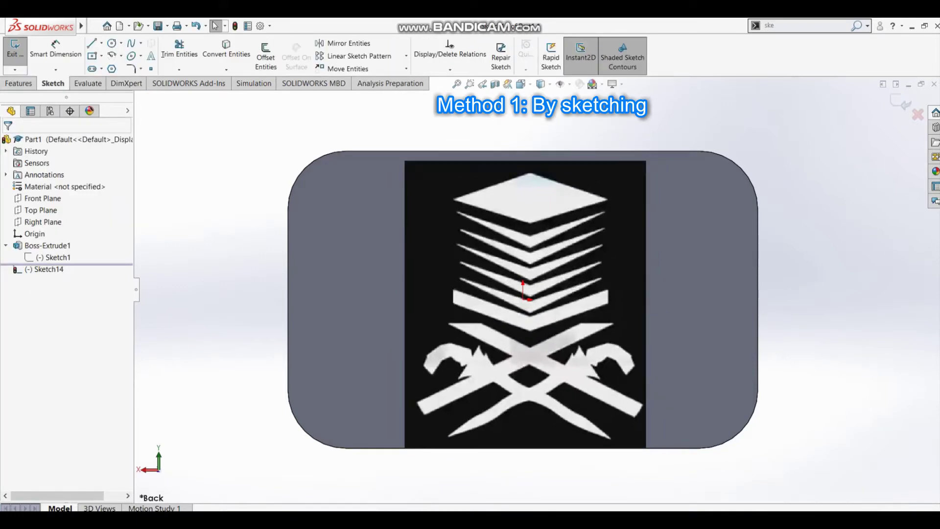
- Draw a vertical centerline from the plate's top edge to below its bottom edge
click(101, 43)
click(115, 67)
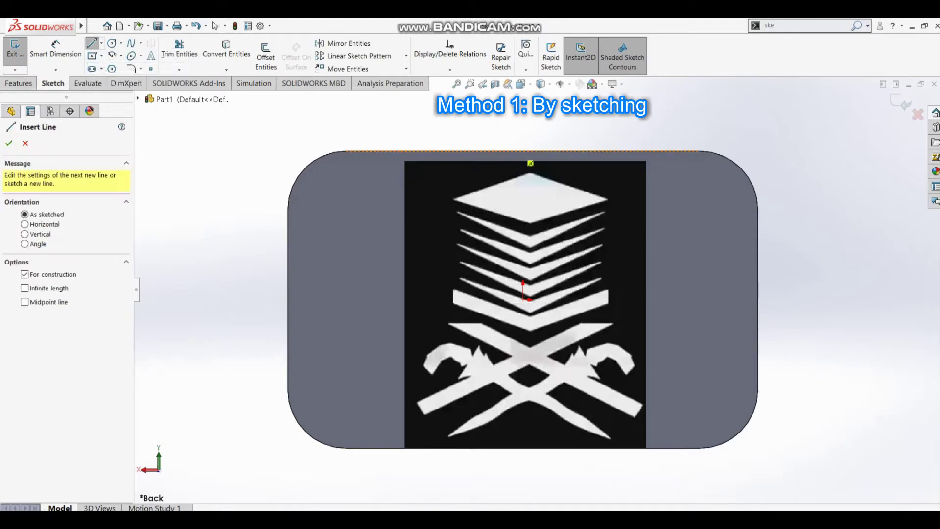
click(522, 151)
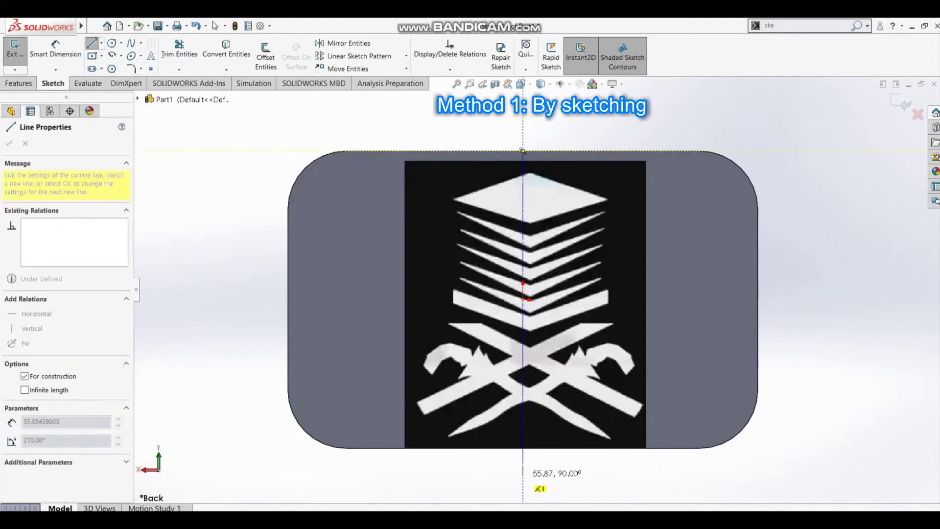
click(523, 482)
key(Escape)
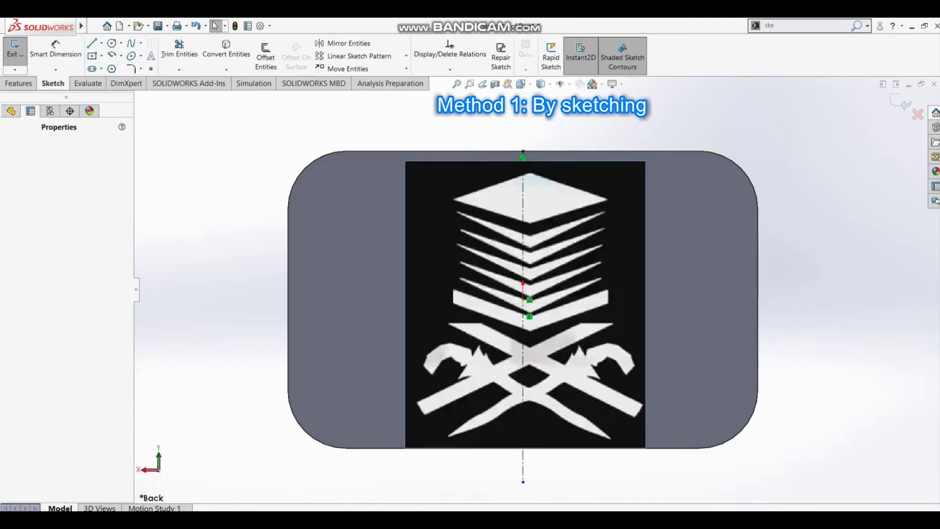
- Nudge the logo picture to -21.29, -24.23 mm so it is centred on the centerline
click(563, 245)
drag(563, 245, 557, 236)
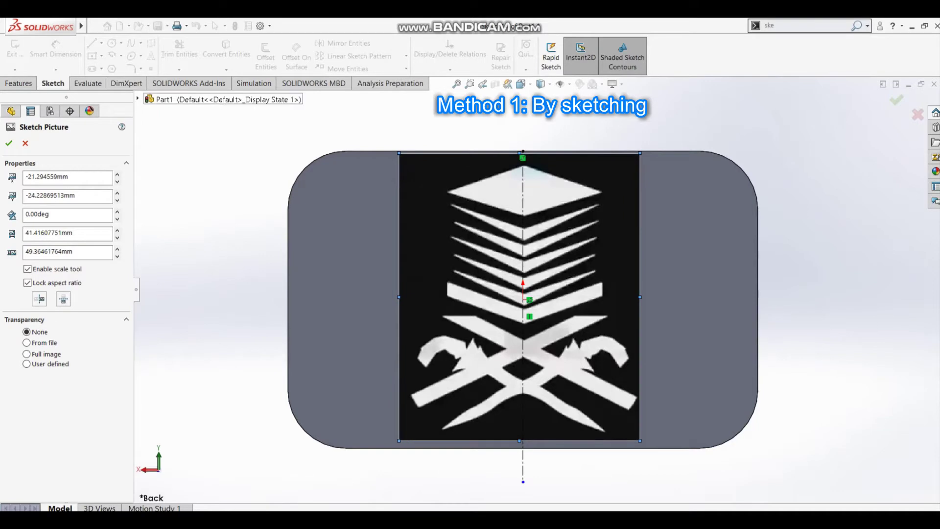
key(Return)
key(l)
scroll(490, 303, down, 2)
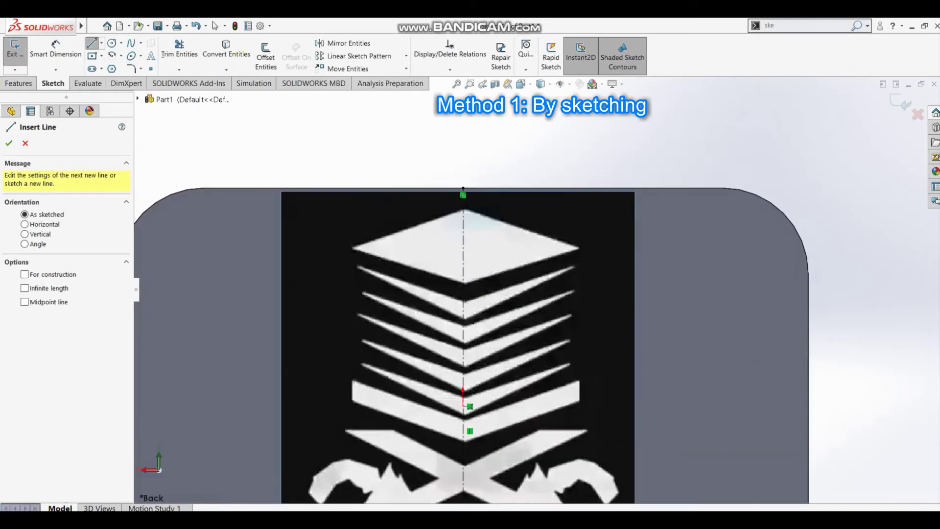
- Draw a short vertical centerline, about 11 mm, along the right ends of the upper chevrons
key(Escape)
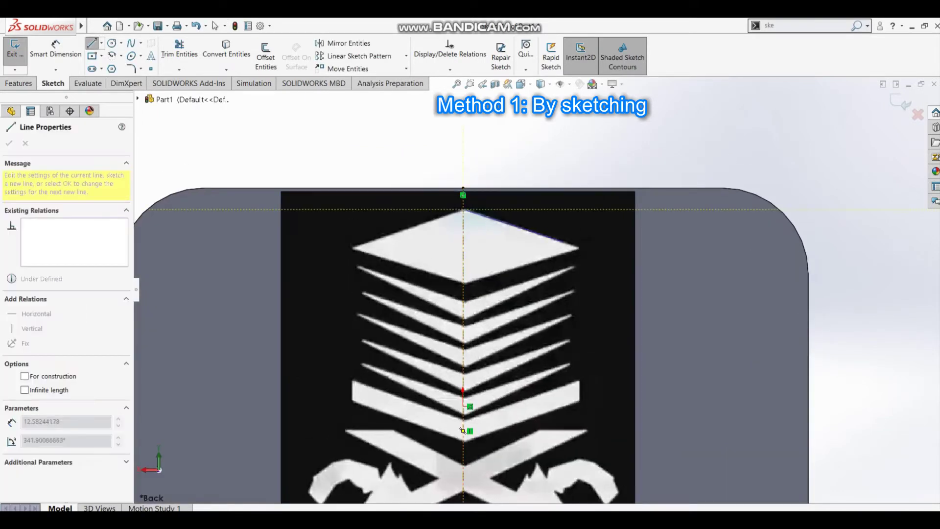
key(Escape)
click(102, 44)
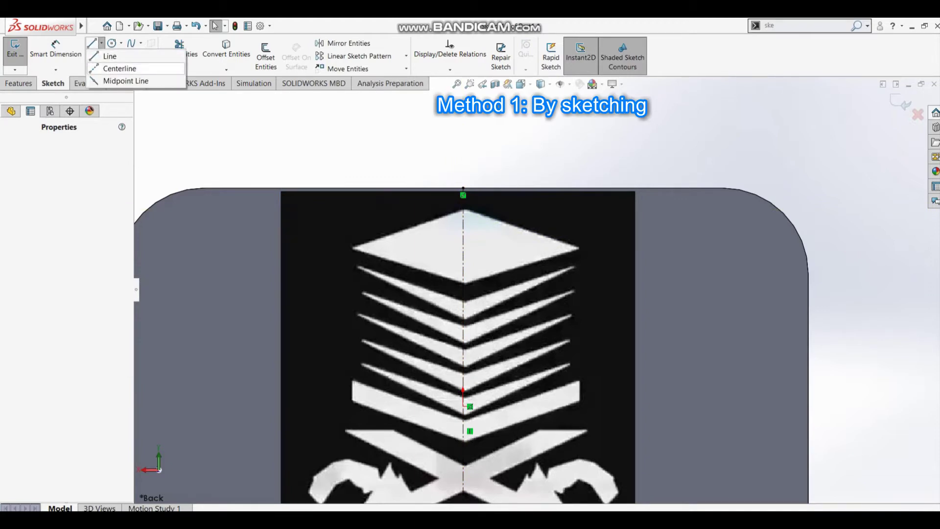
click(119, 68)
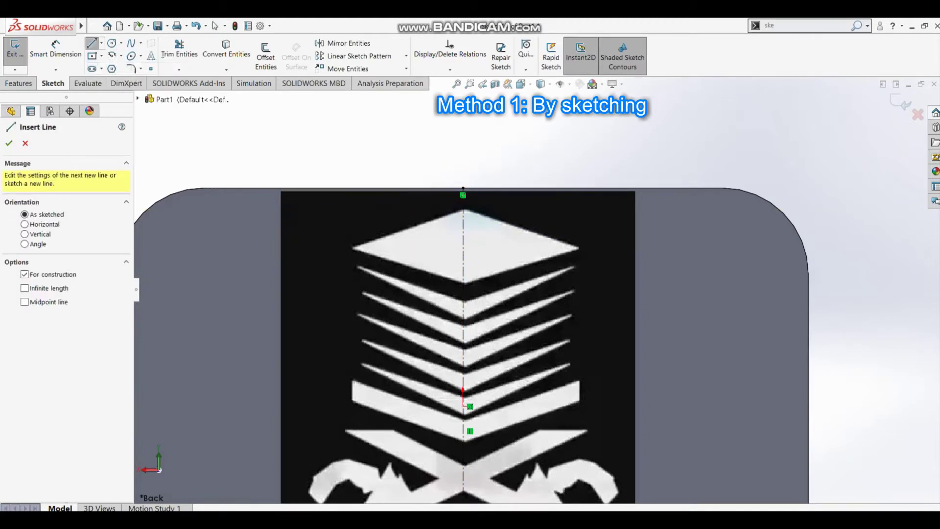
click(579, 249)
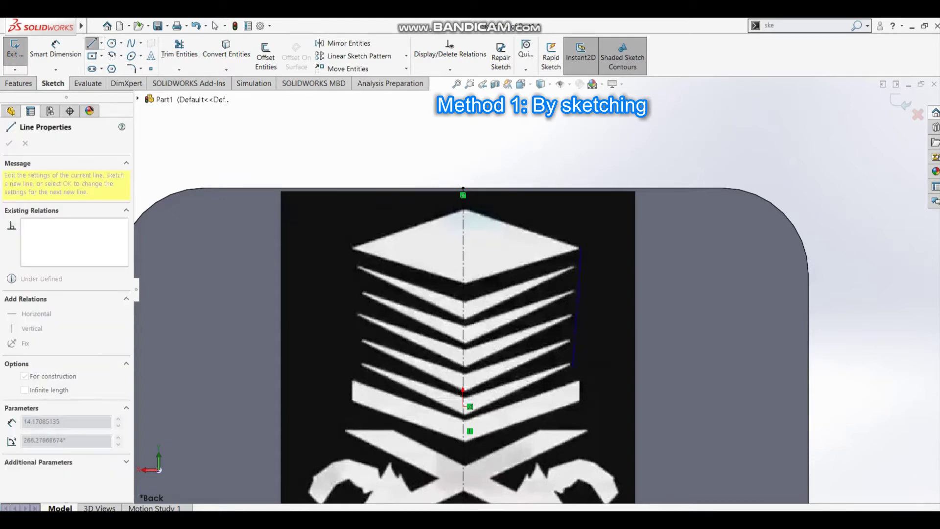
click(215, 26)
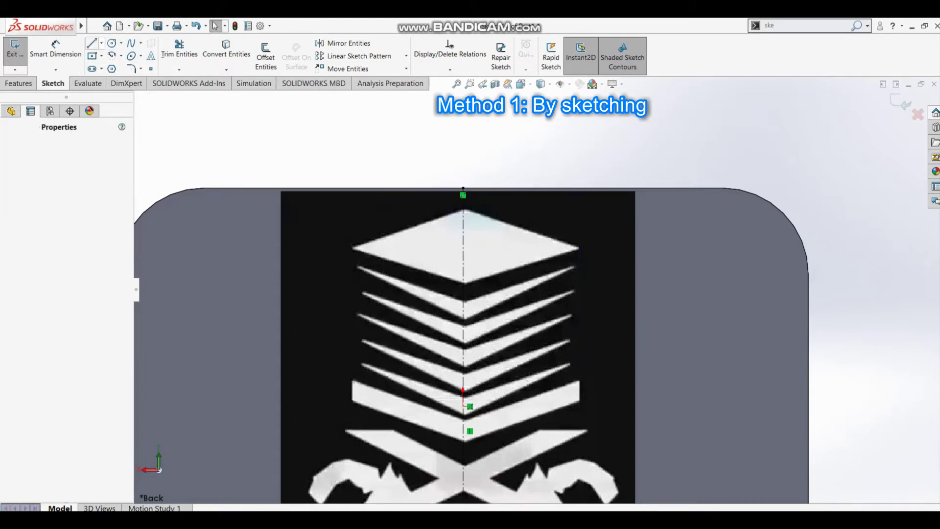
click(101, 43)
click(119, 67)
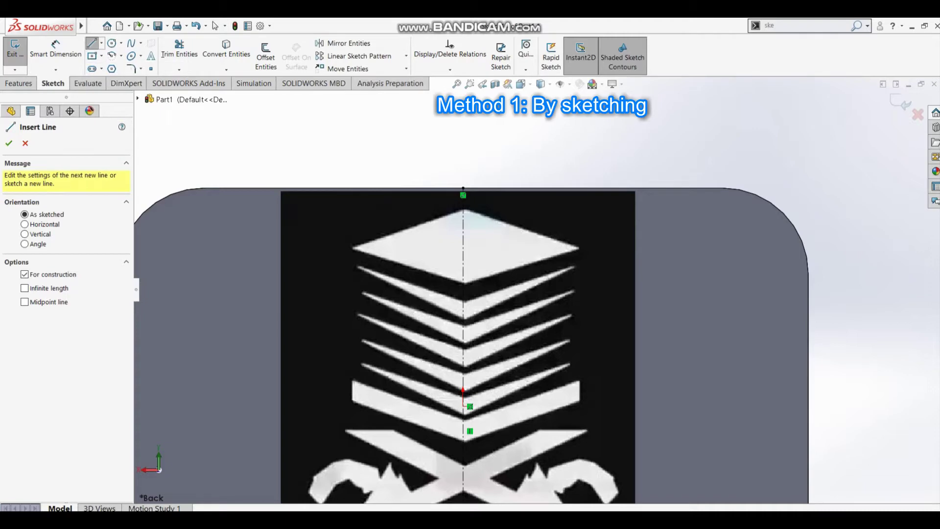
click(574, 267)
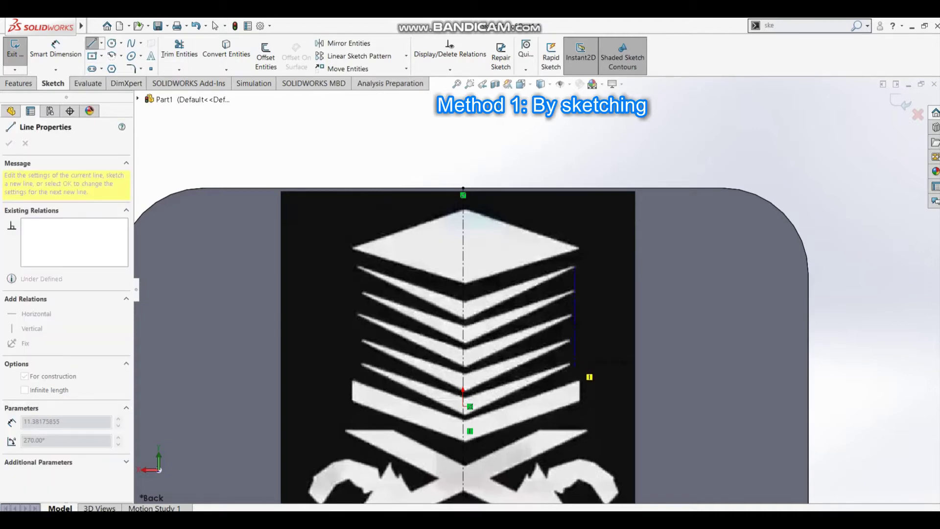
click(575, 364)
click(216, 26)
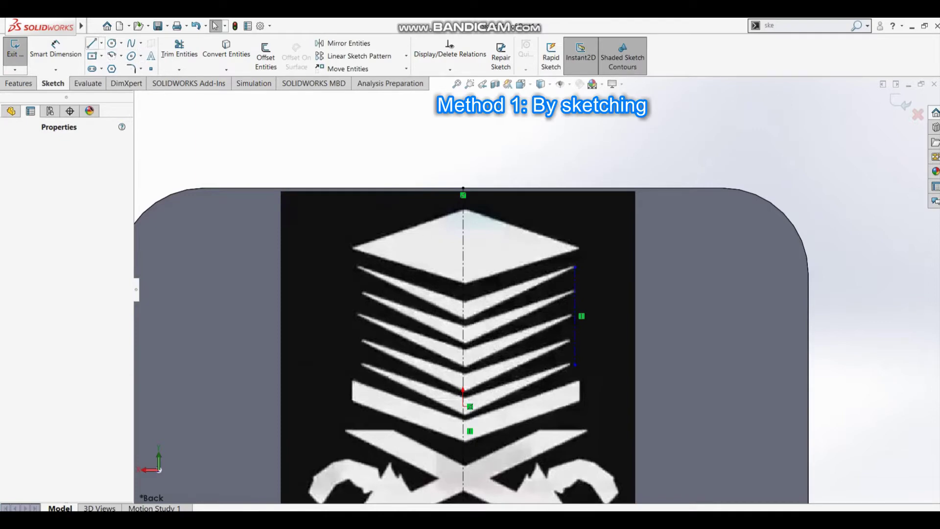
click(92, 43)
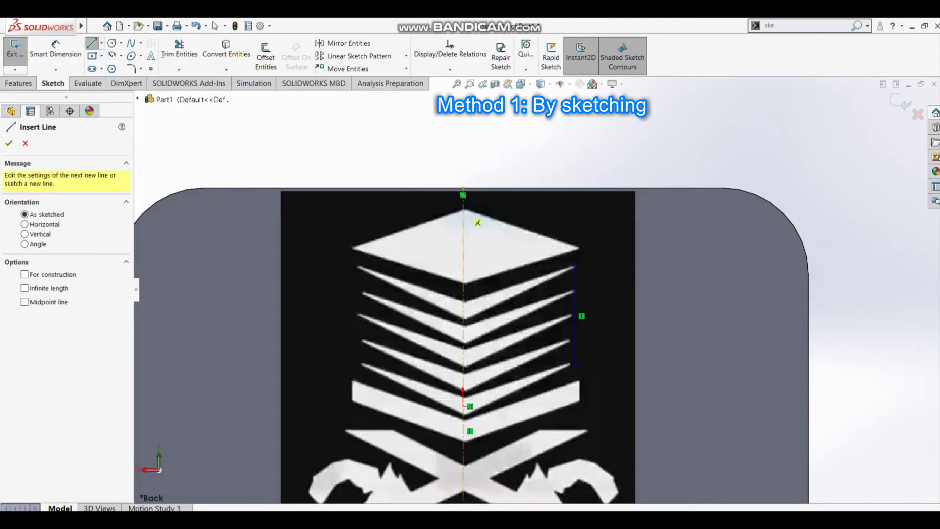
- Trace the diamond's right edge and the first stripe's right half back to the centreline
click(463, 209)
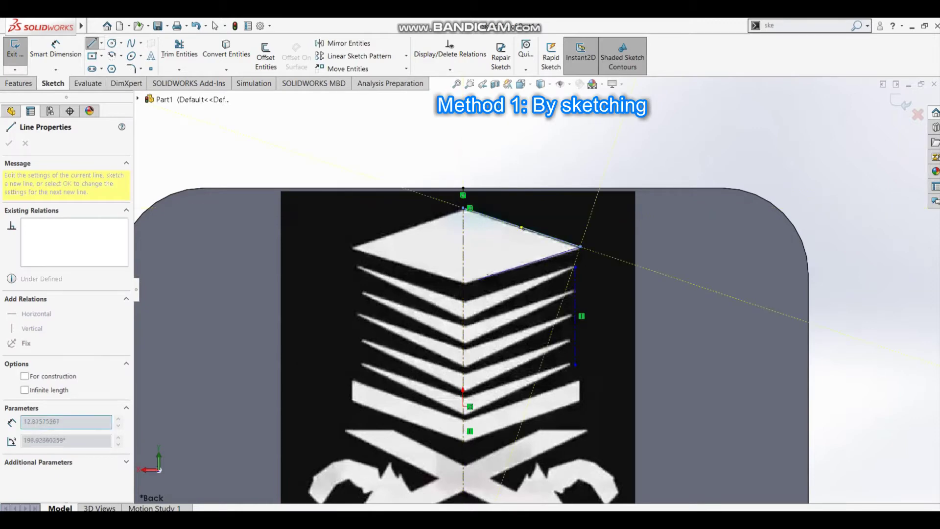
click(464, 283)
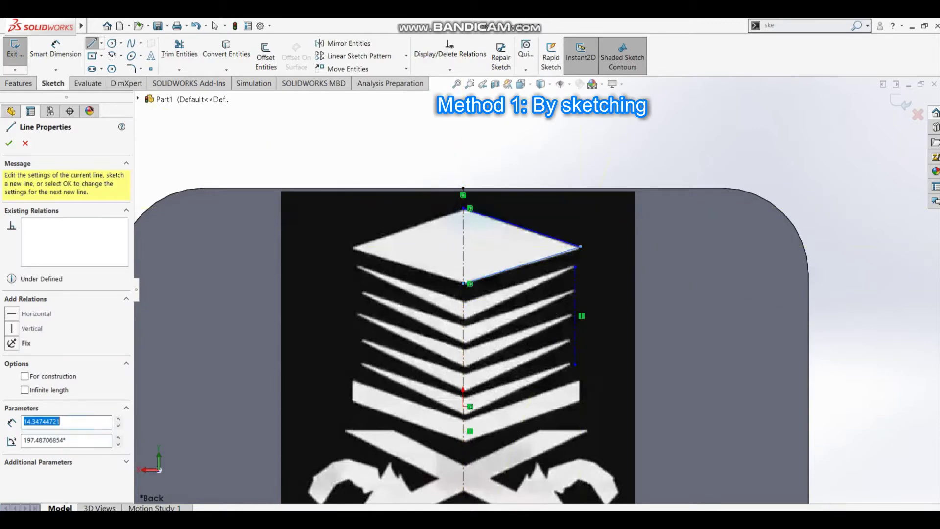
key(Escape)
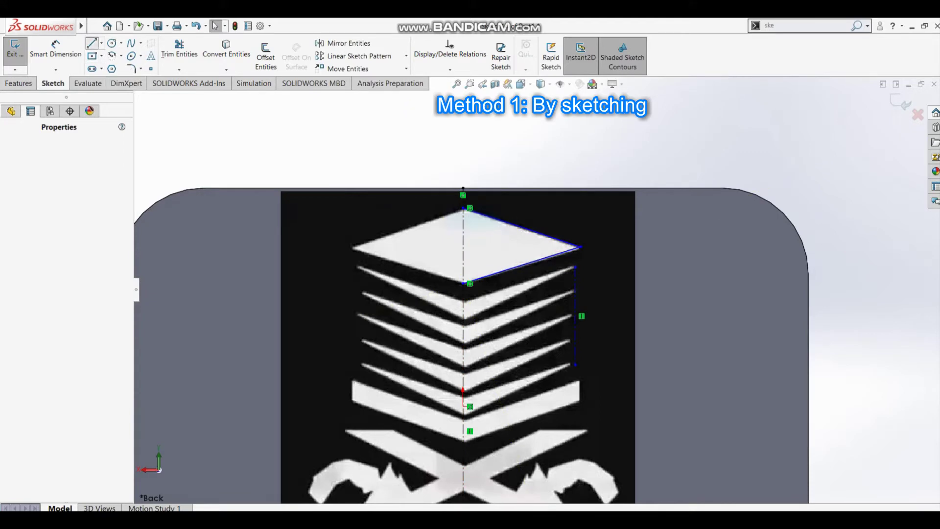
key(Return)
click(477, 313)
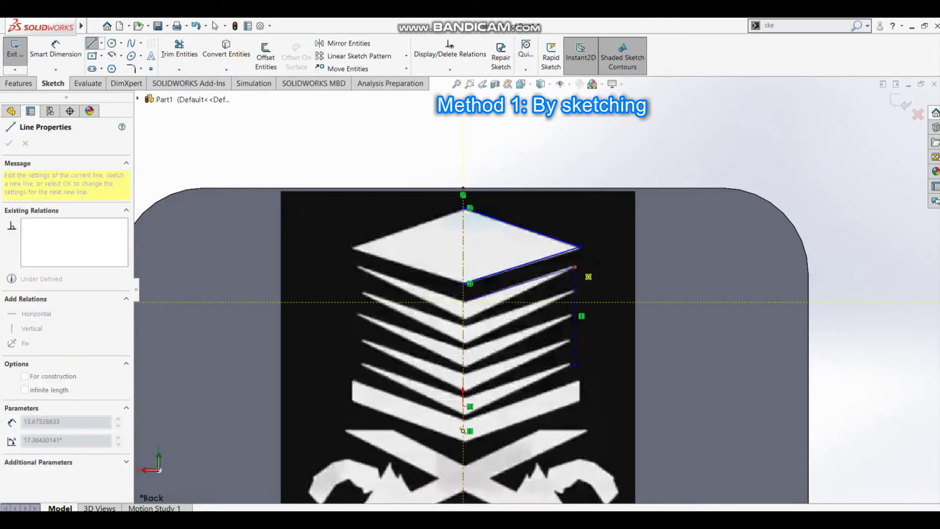
click(463, 303)
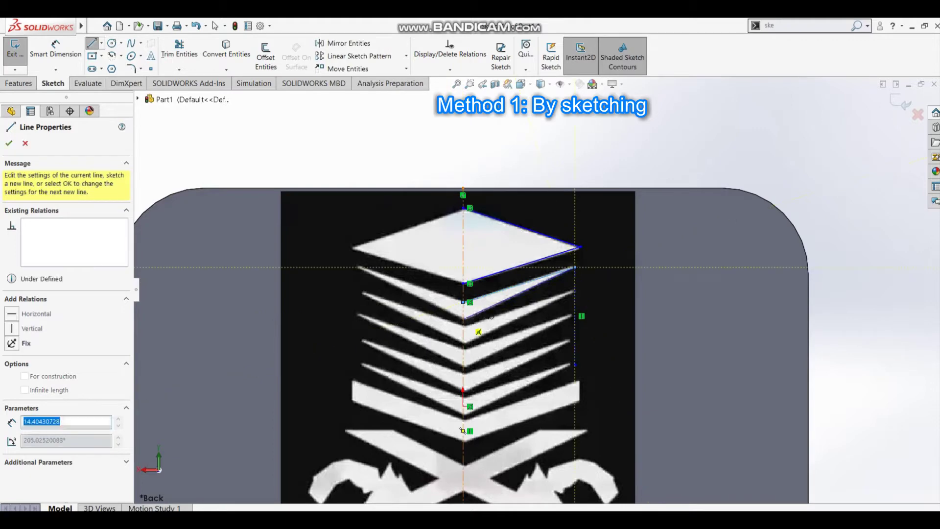
click(470, 320)
key(Escape)
key(l)
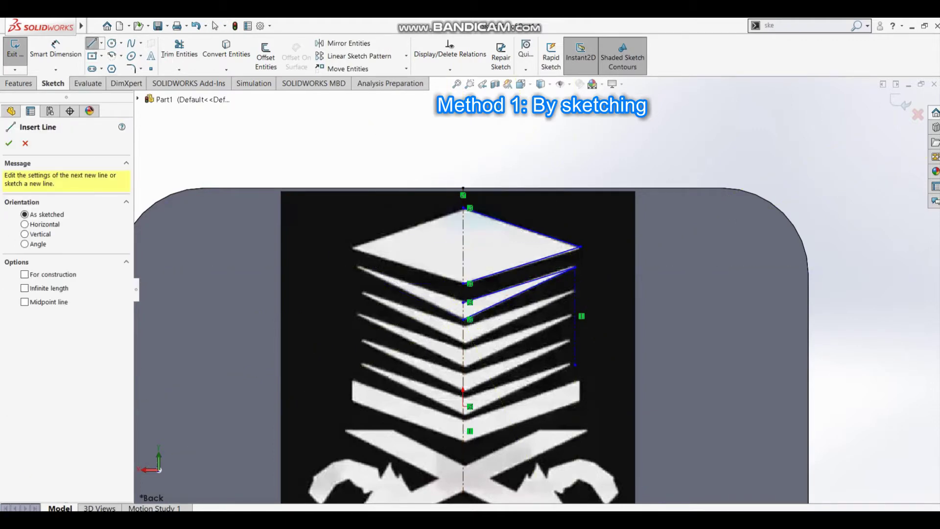
- Outline the right halves of the next two chevron stripes, centreline to tip and back
click(478, 336)
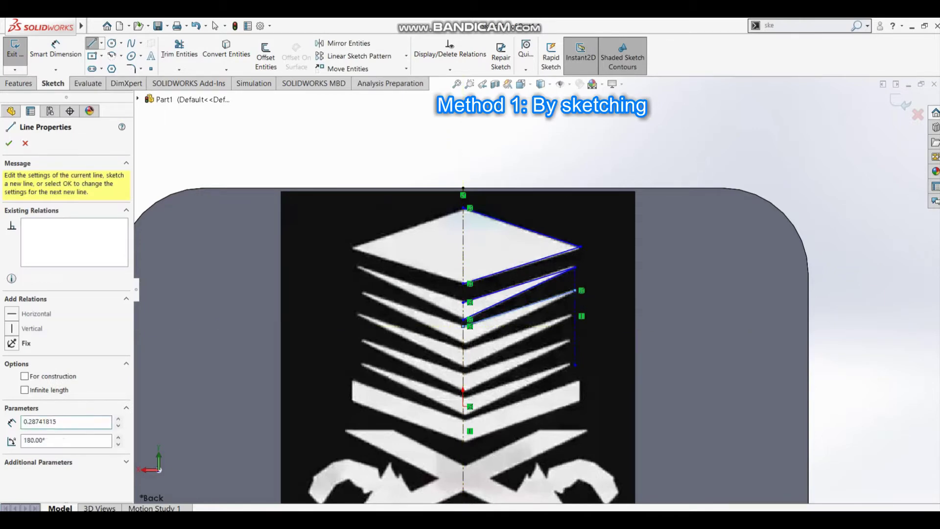
click(575, 290)
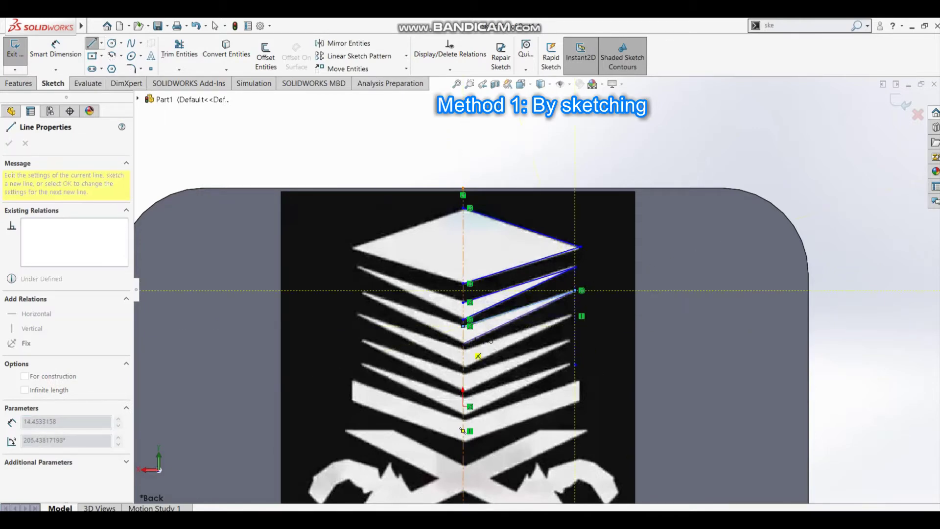
click(463, 343)
key(Escape)
key(l)
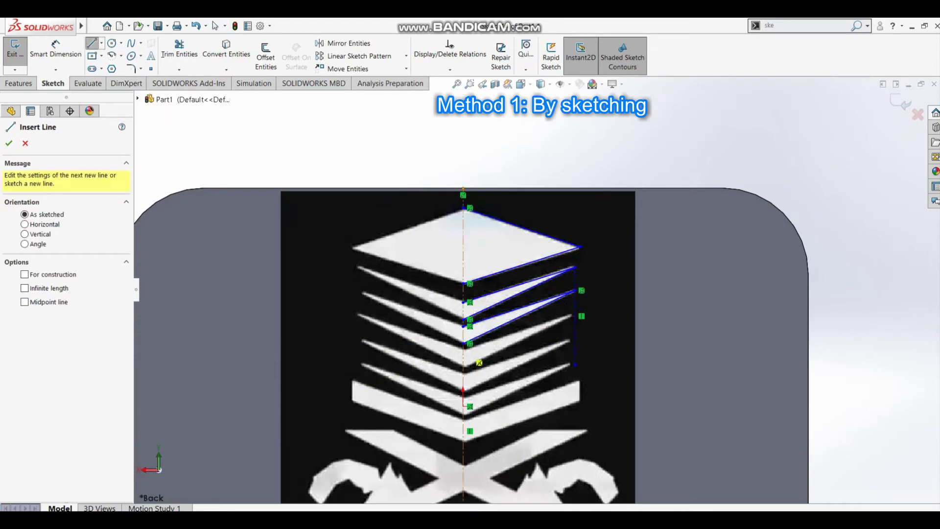
click(463, 344)
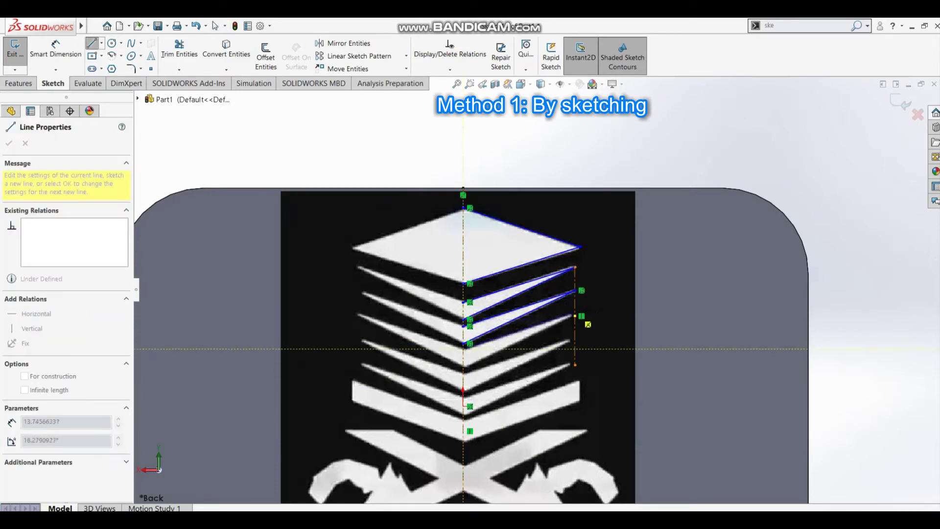
click(576, 316)
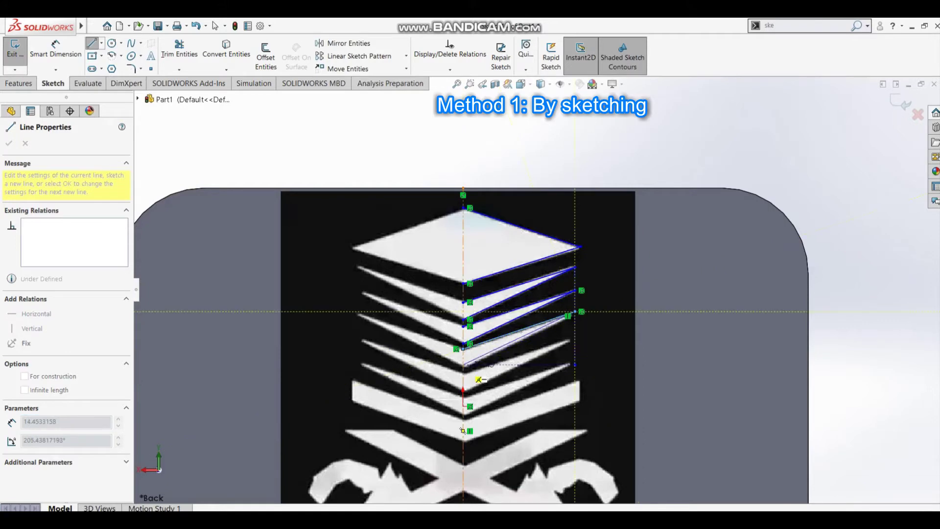
click(463, 367)
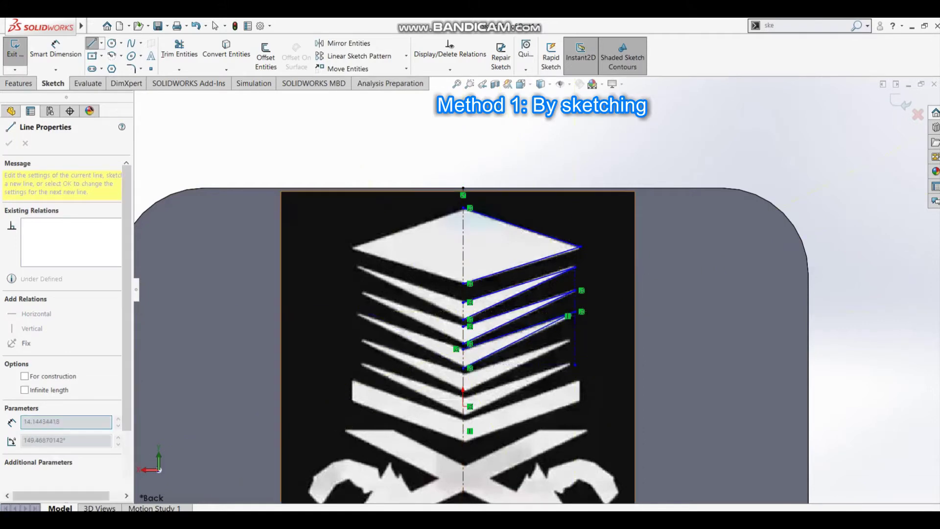
key(Escape)
- Outline the right halves of two more chevron stripes, from the centreline to their tips and back
scroll(490, 438, down, 2)
key(l)
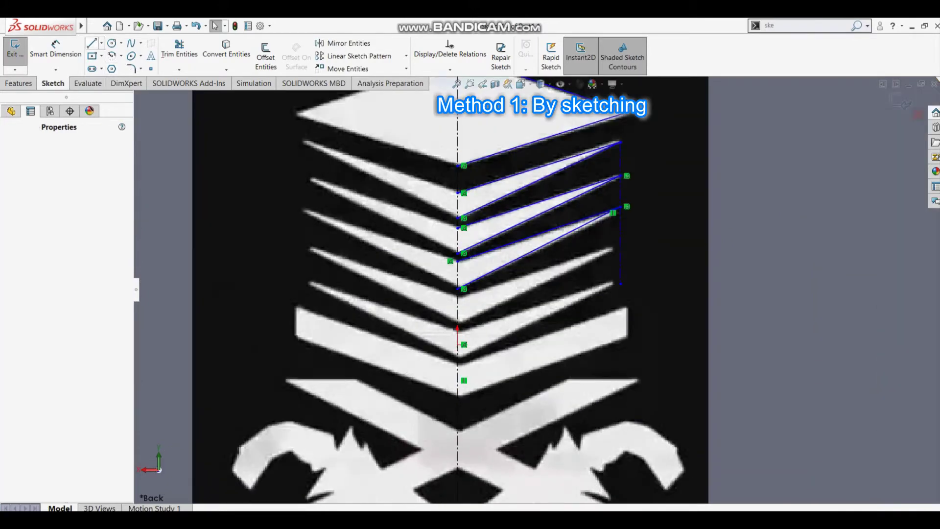
click(469, 308)
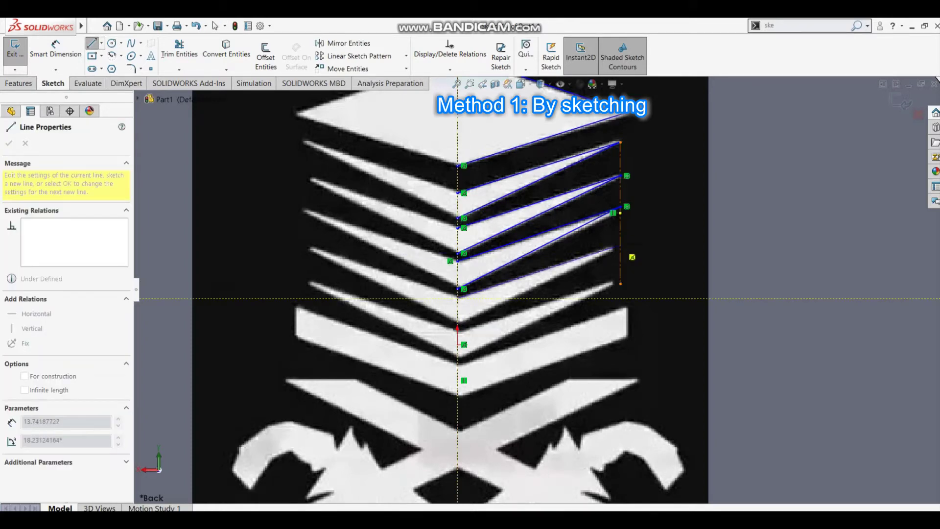
click(620, 244)
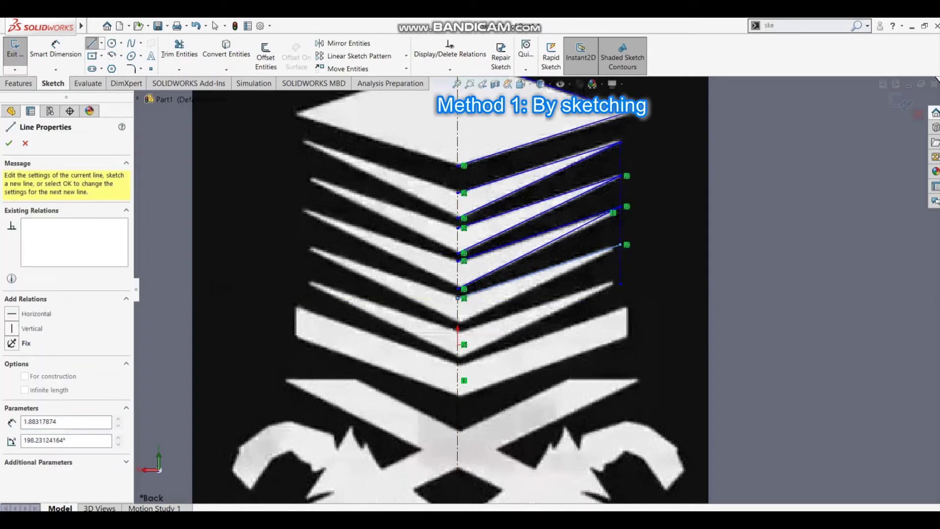
click(471, 332)
key(Escape)
key(l)
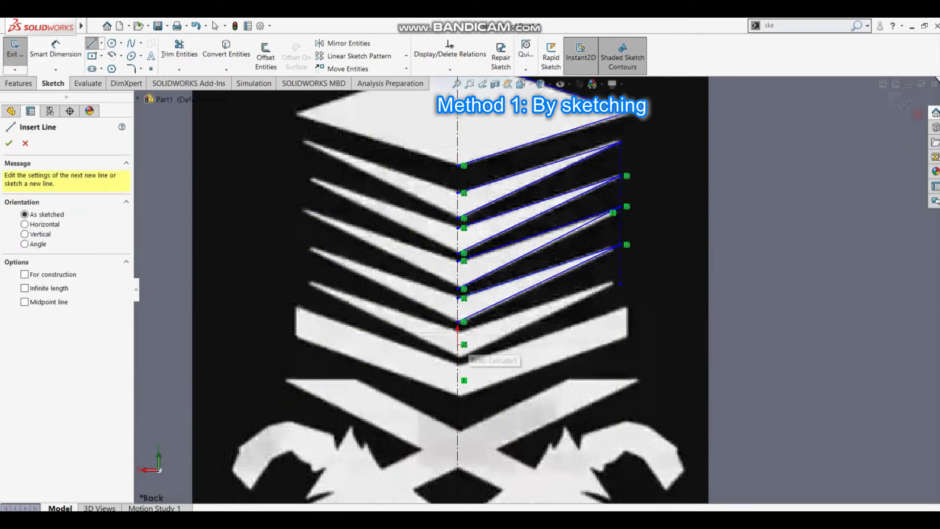
click(460, 323)
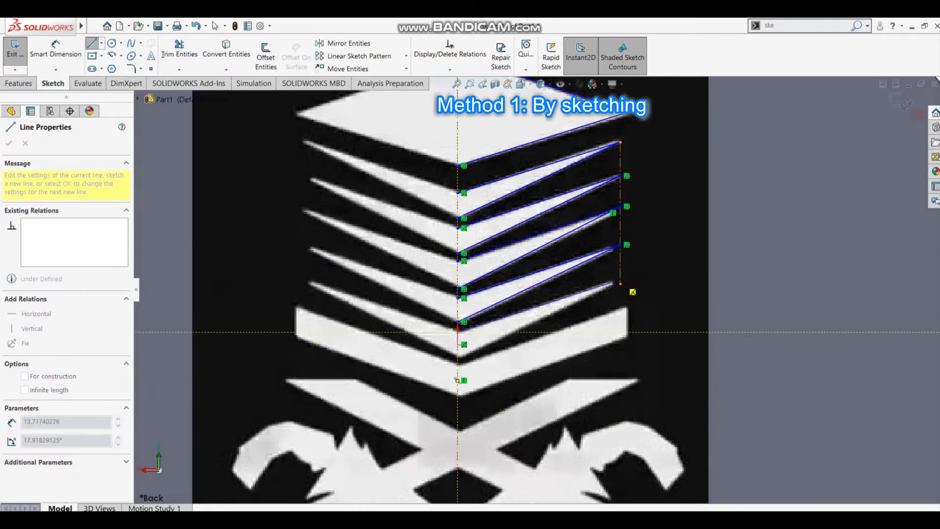
click(620, 280)
click(458, 358)
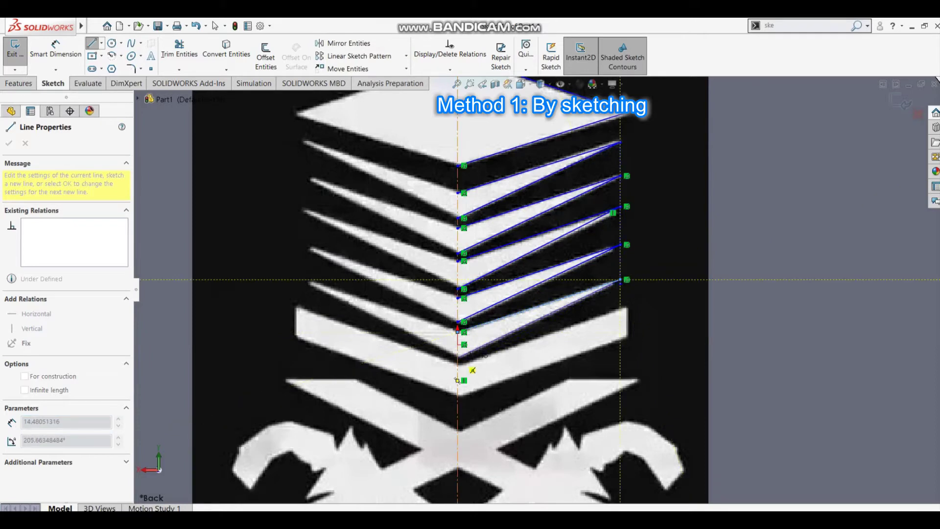
key(Escape)
- Outline the right half of the wide bar, including its short right-hand edge
click(92, 43)
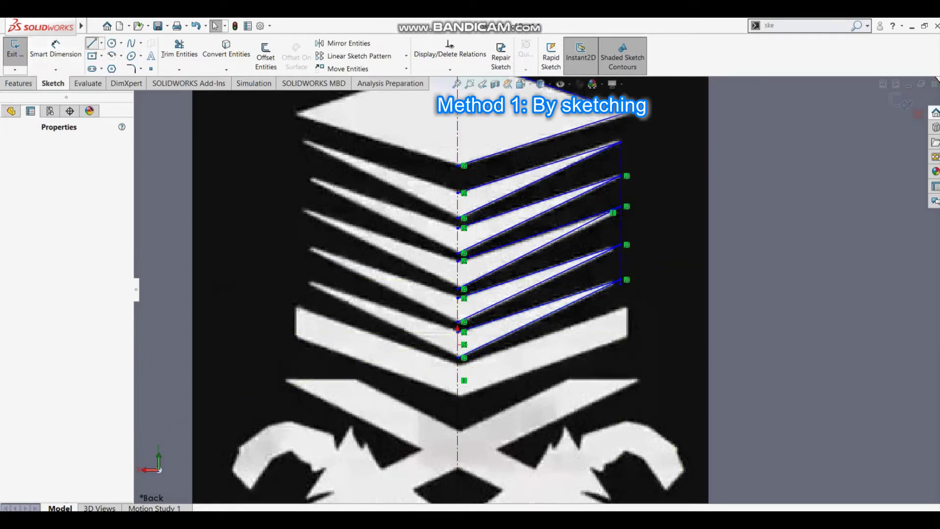
click(458, 367)
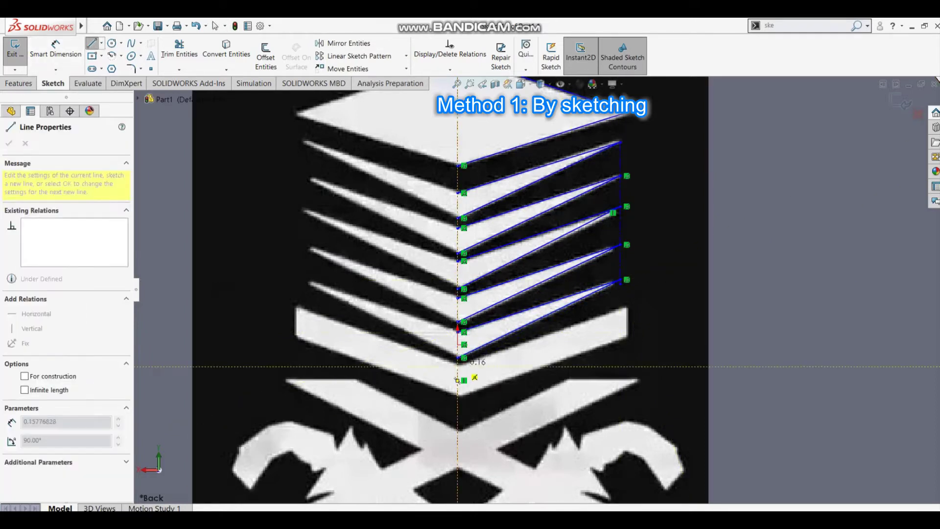
click(627, 308)
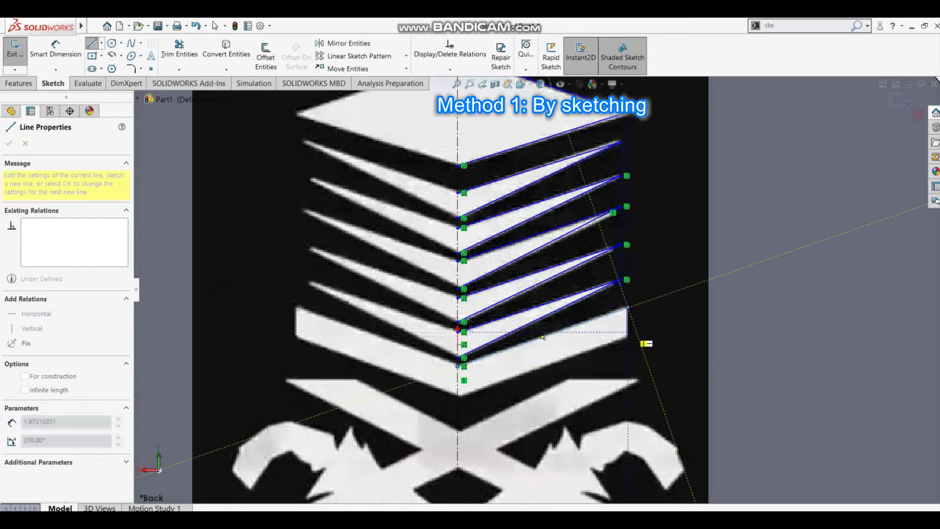
click(628, 337)
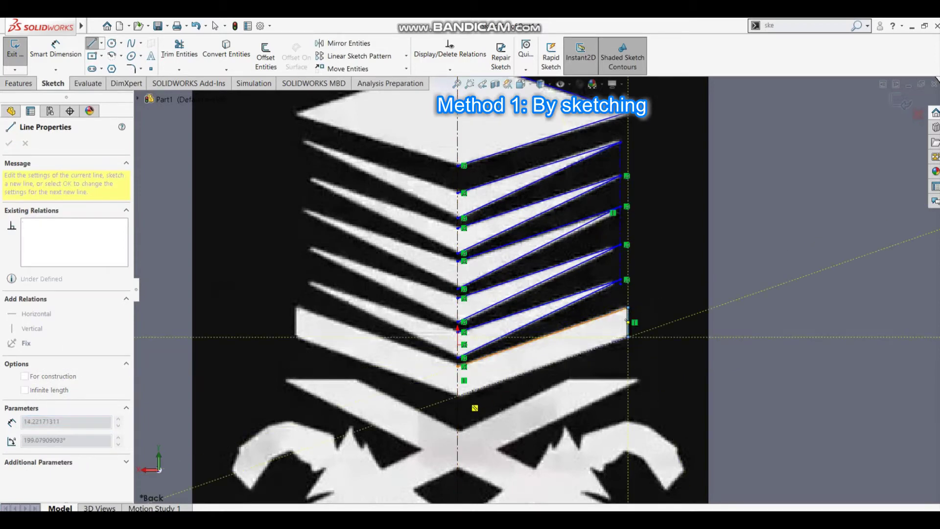
click(458, 396)
key(Escape)
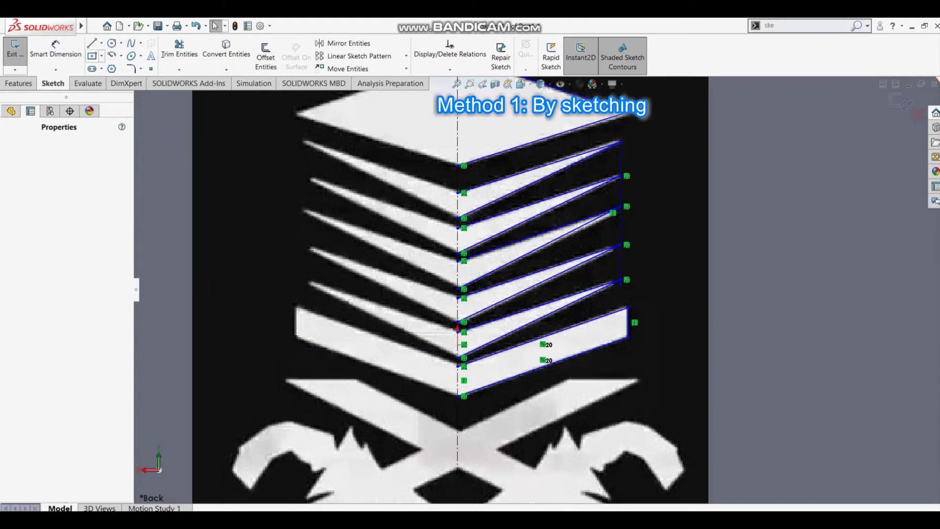
- Begin outlining the lower blade shape from the centreline along its slanted and flat edges
key(l)
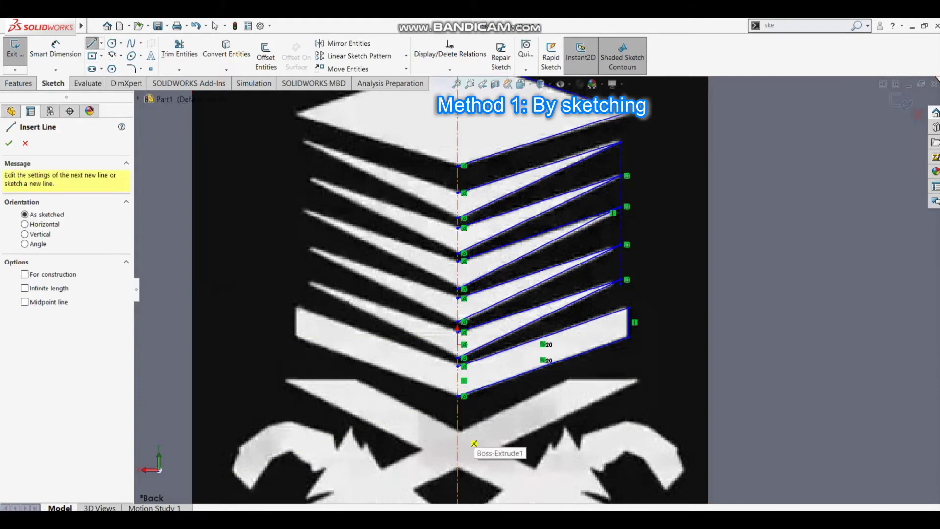
click(474, 443)
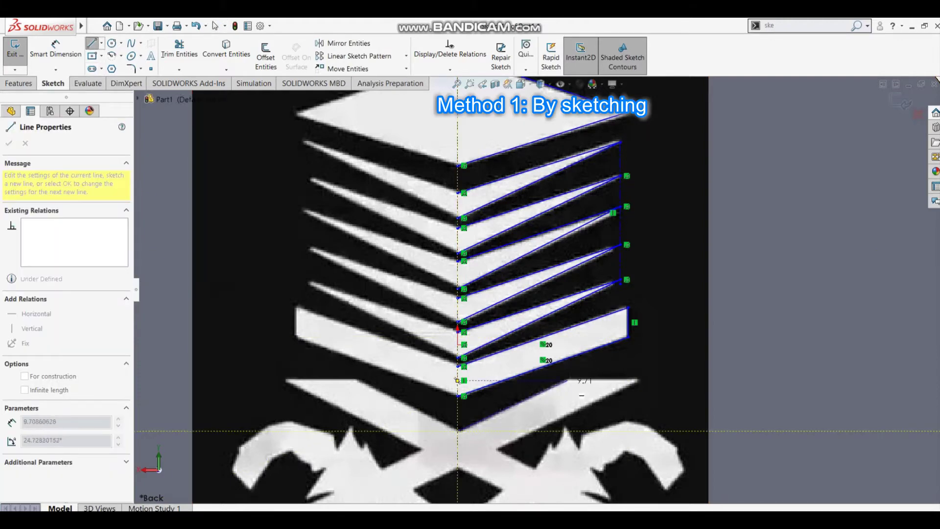
click(567, 380)
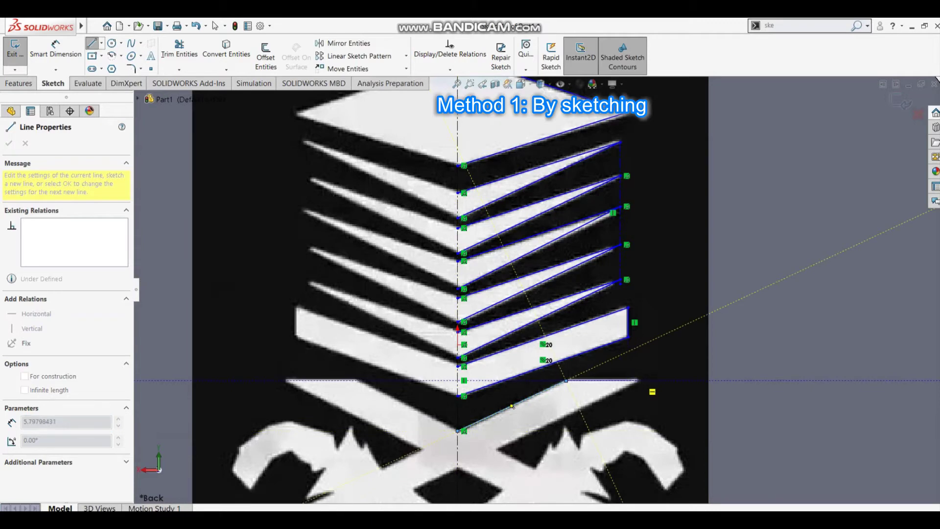
click(638, 380)
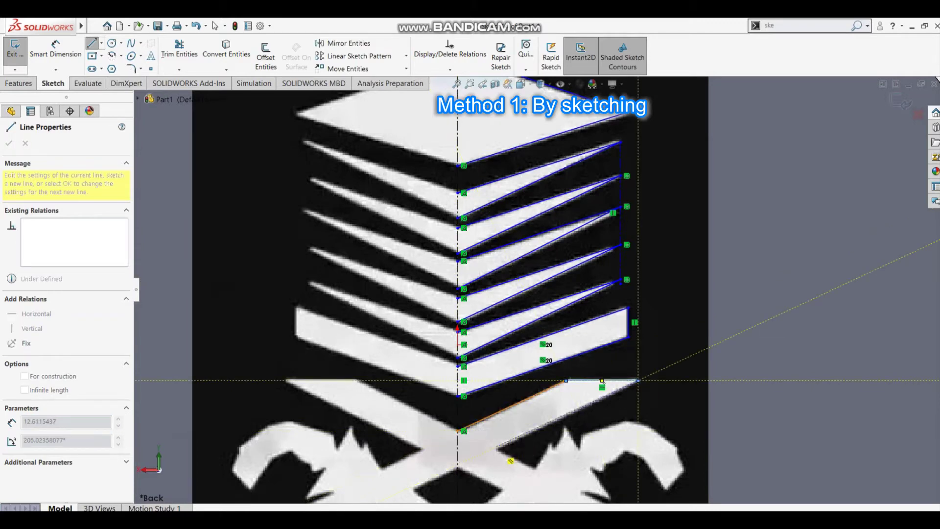
click(496, 447)
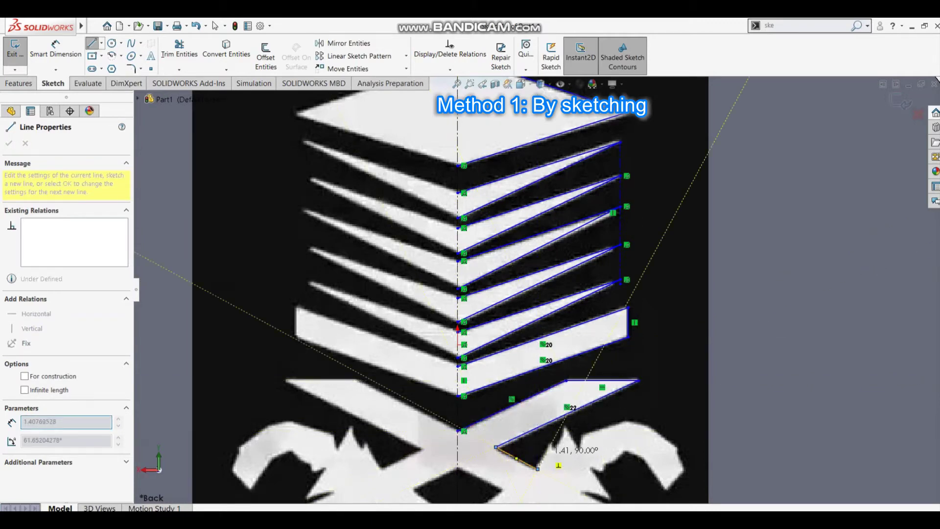
click(534, 468)
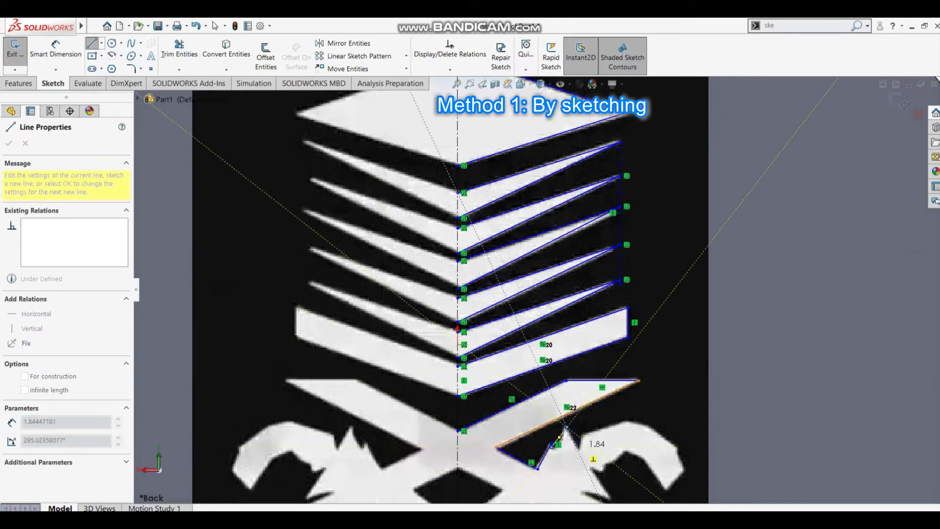
click(566, 427)
ctrl+middle_drag(581, 443, 570, 414)
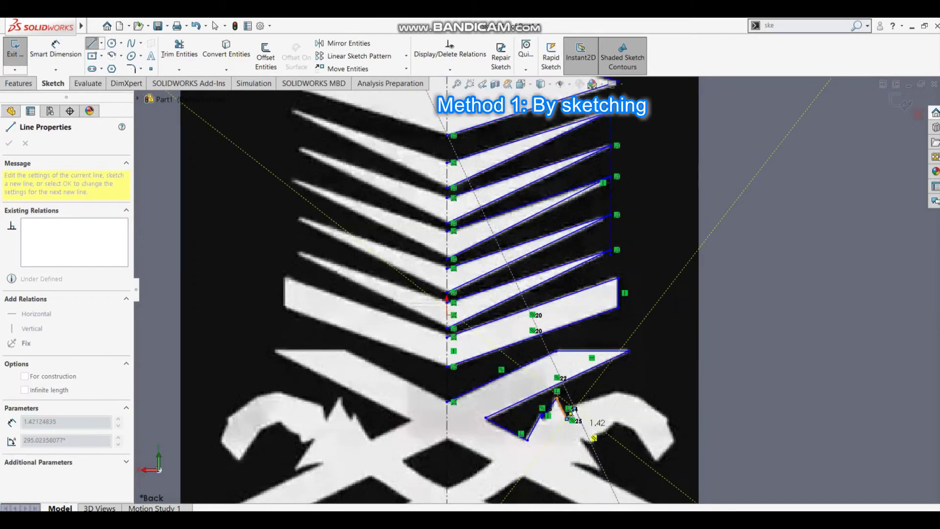
- Trace the jagged spikes and the outer and inner edges of the hooked curl
scroll(570, 414, down, 2)
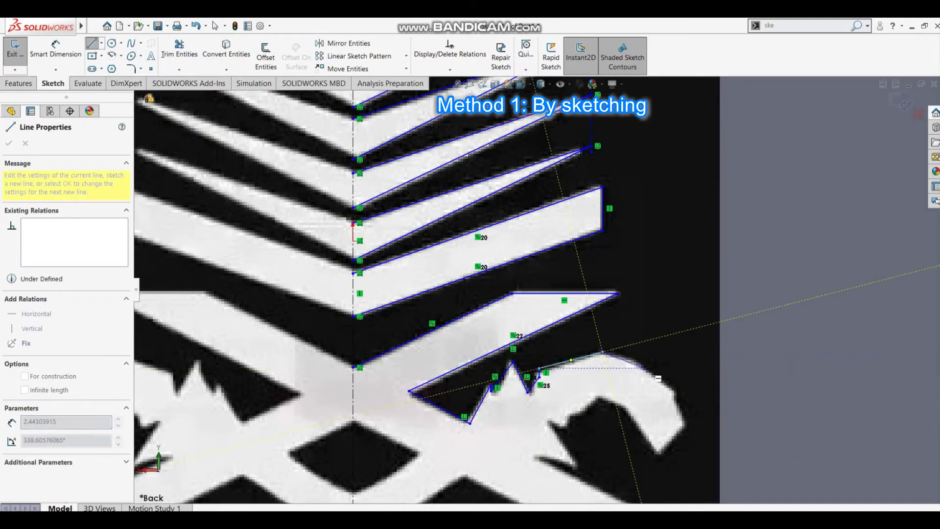
click(602, 351)
click(675, 391)
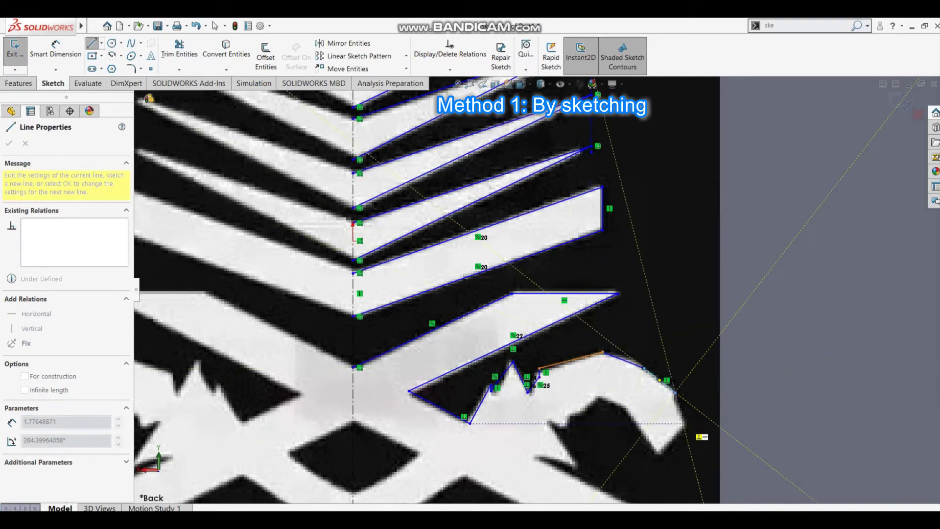
click(684, 423)
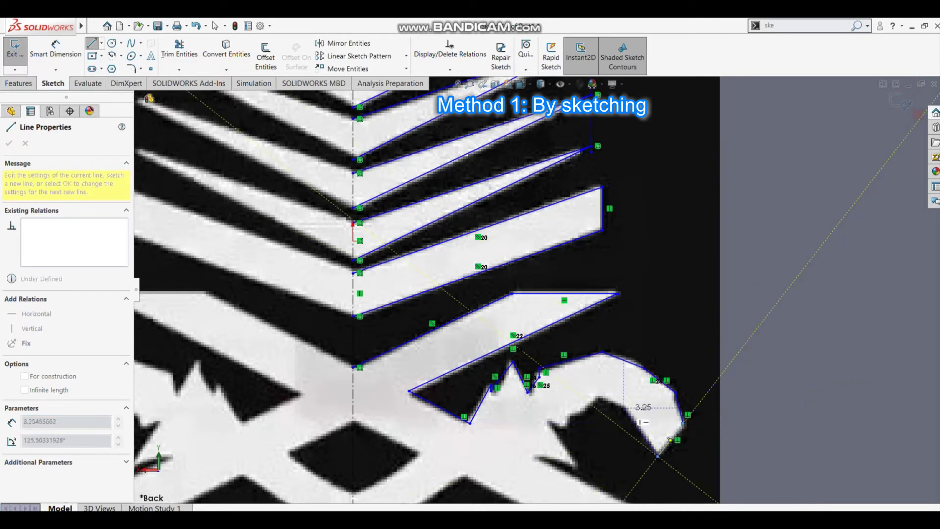
click(657, 456)
click(610, 396)
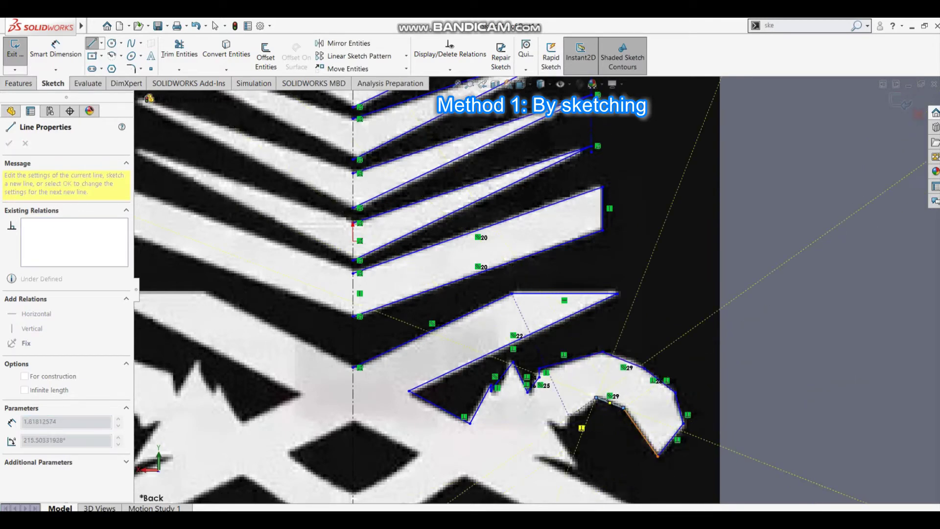
click(592, 400)
click(567, 419)
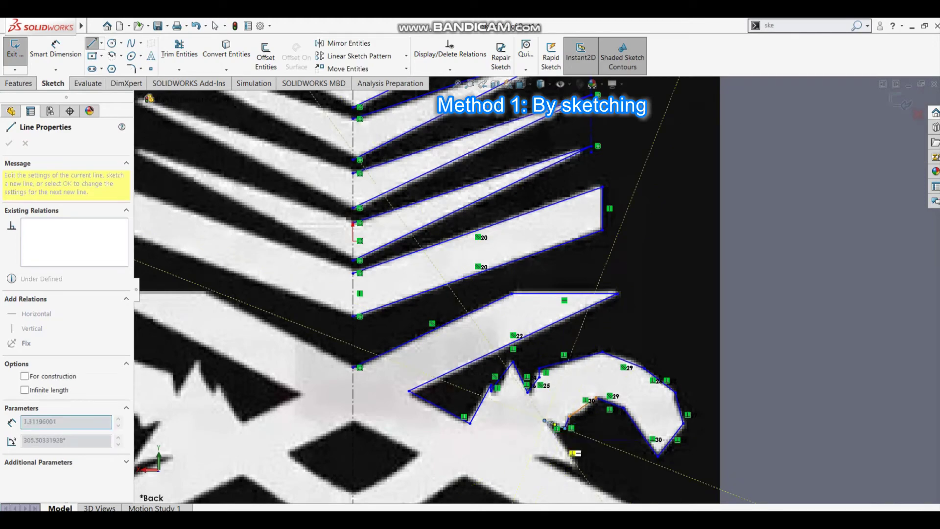
click(544, 420)
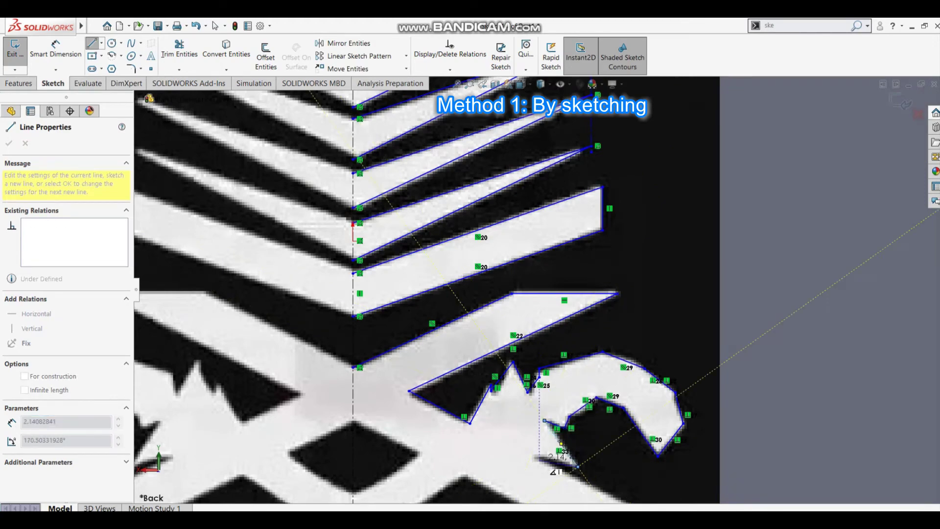
click(580, 471)
- Continue the outline to the spike tip and along the long diagonal bar's upper edge
scroll(580, 471, down, 2)
scroll(577, 440, up, 1)
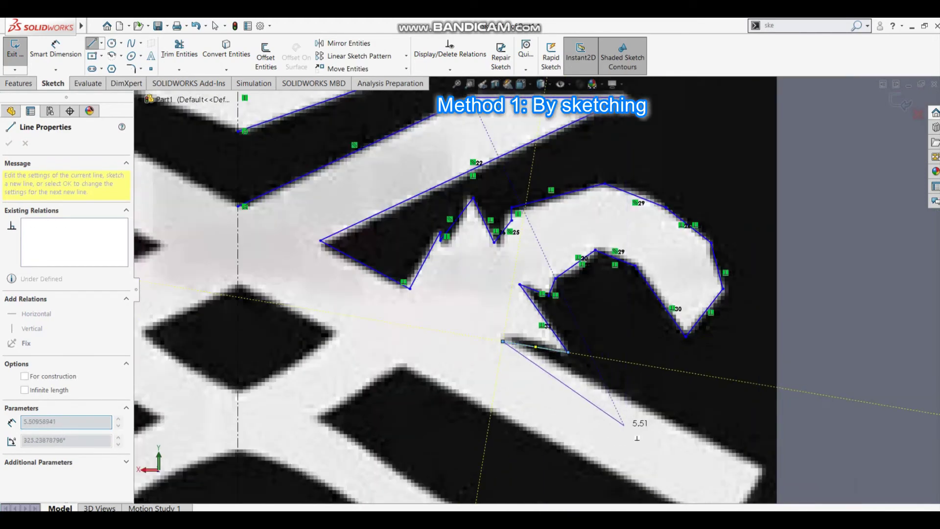
click(761, 463)
ctrl+middle_drag(749, 470, 703, 432)
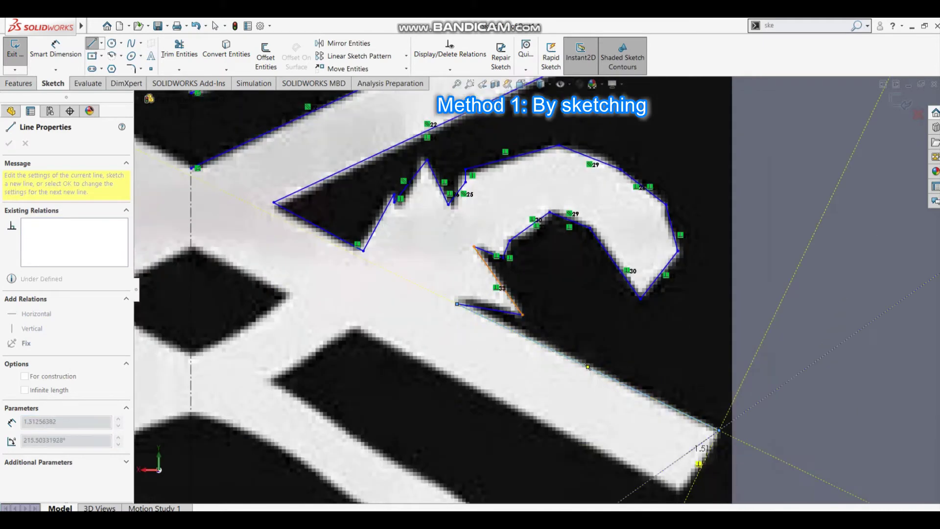
click(677, 489)
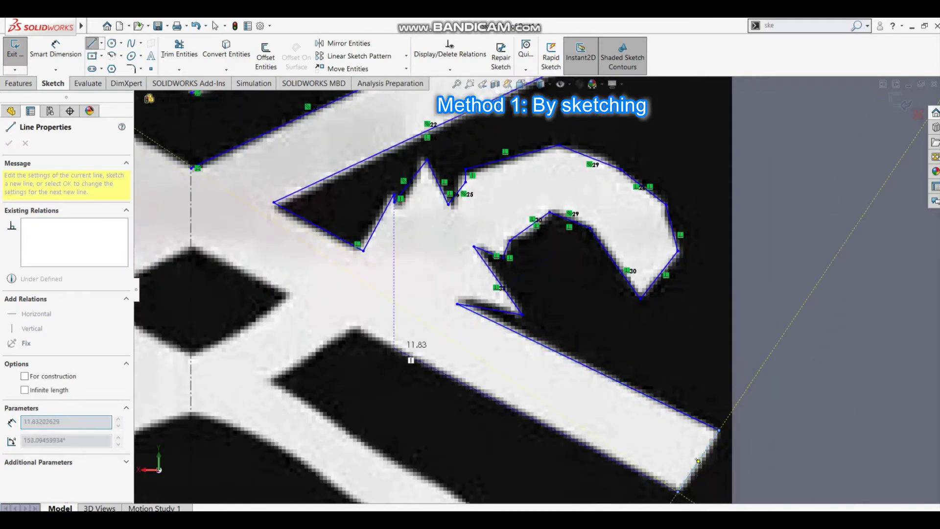
click(358, 328)
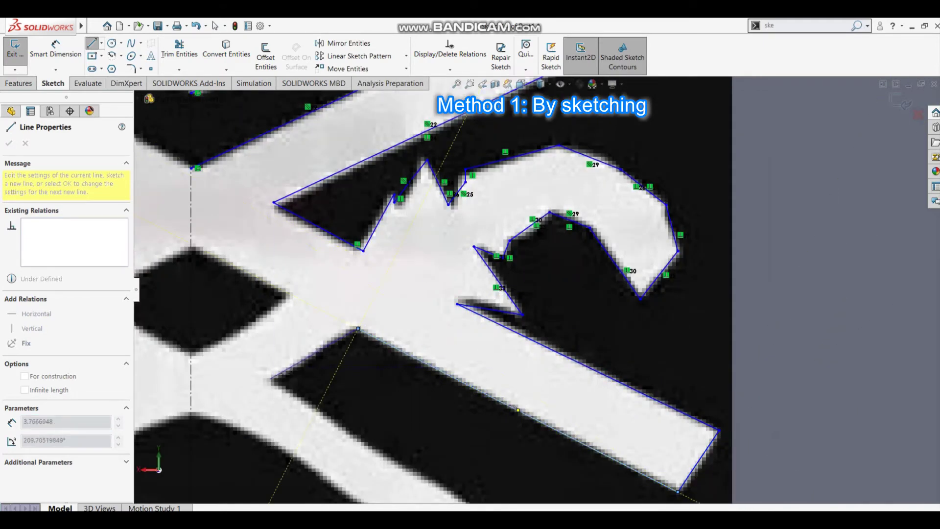
- Trace the diagonal bar's lower edge and the lower stroke back to the centreline
click(274, 381)
scroll(580, 264, up, 2)
scroll(581, 265, up, 2)
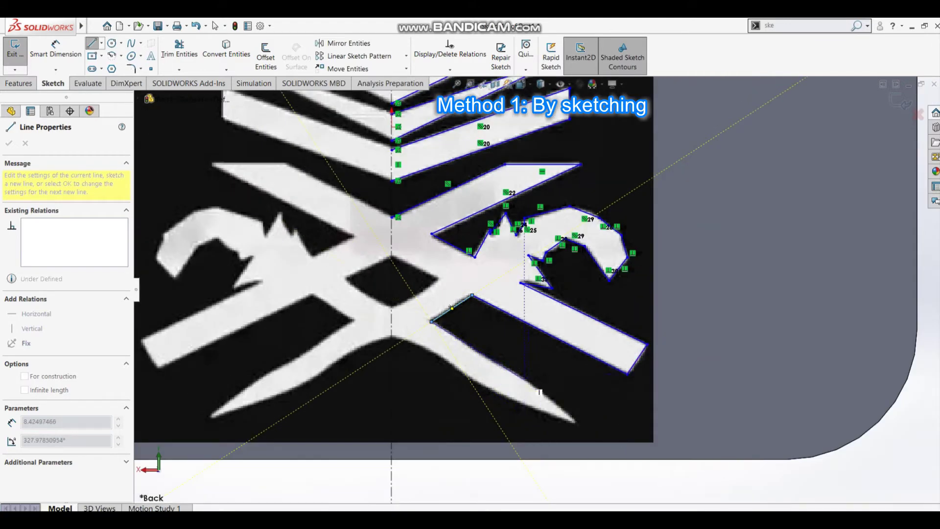
click(432, 322)
click(576, 420)
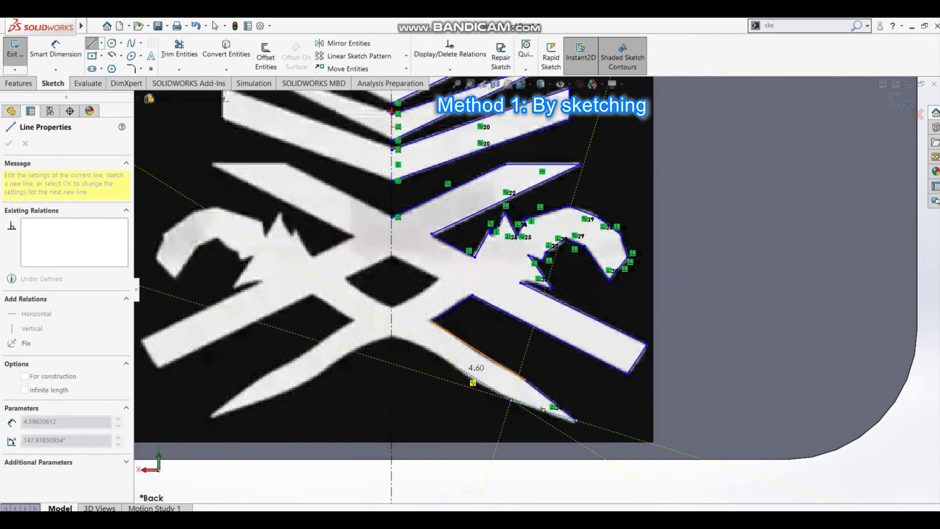
click(460, 368)
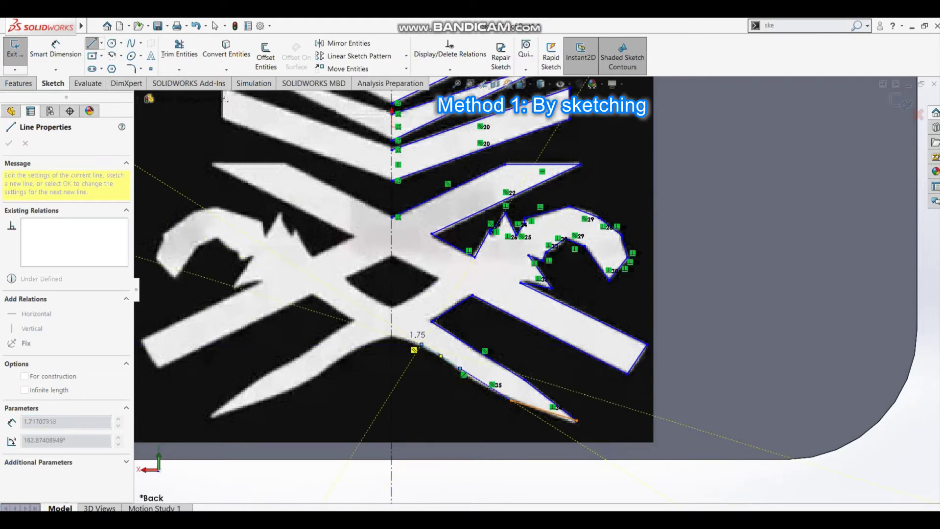
click(391, 336)
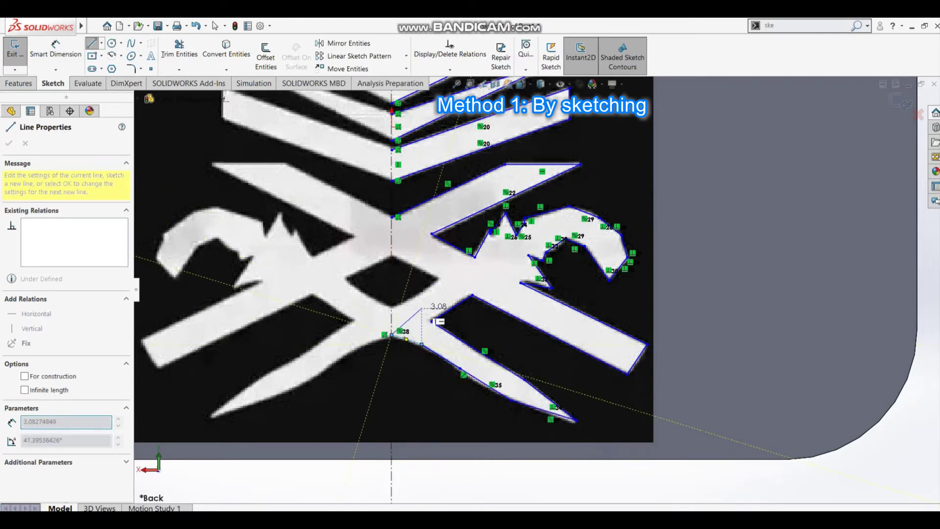
key(Escape)
- Draw lines from the centreline out to the bar's inner corner and back to the centreline
key(l)
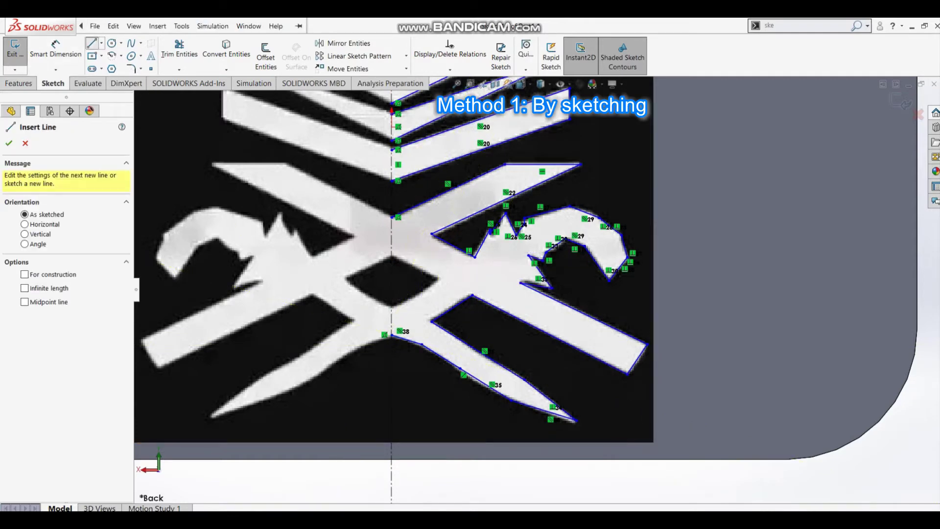
click(392, 164)
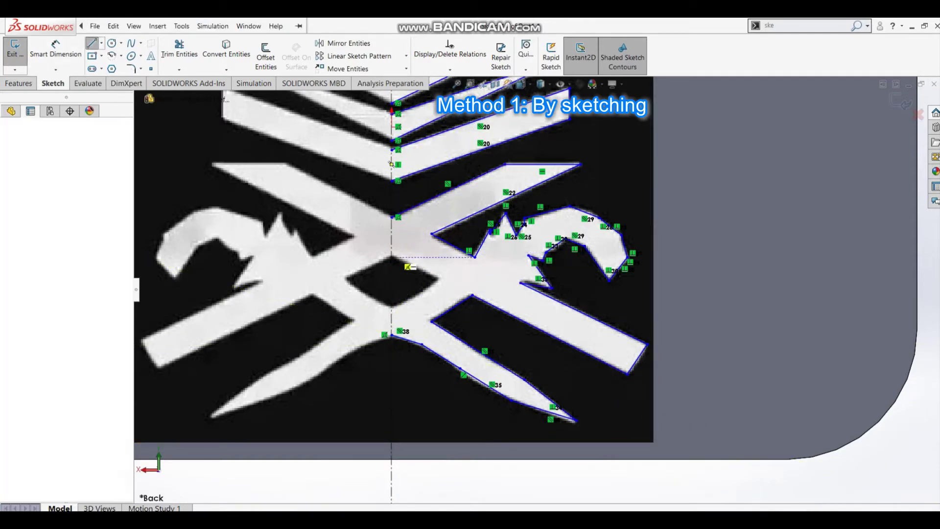
click(440, 281)
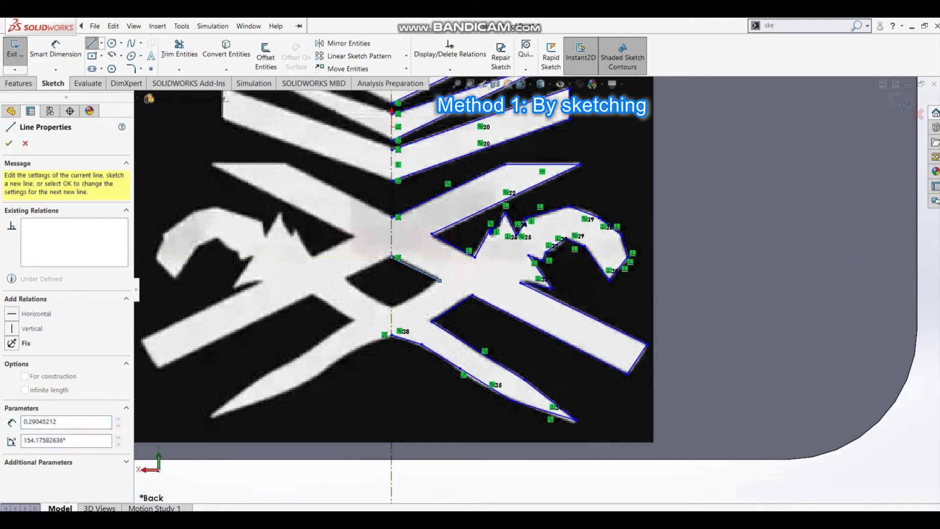
click(392, 308)
key(Escape)
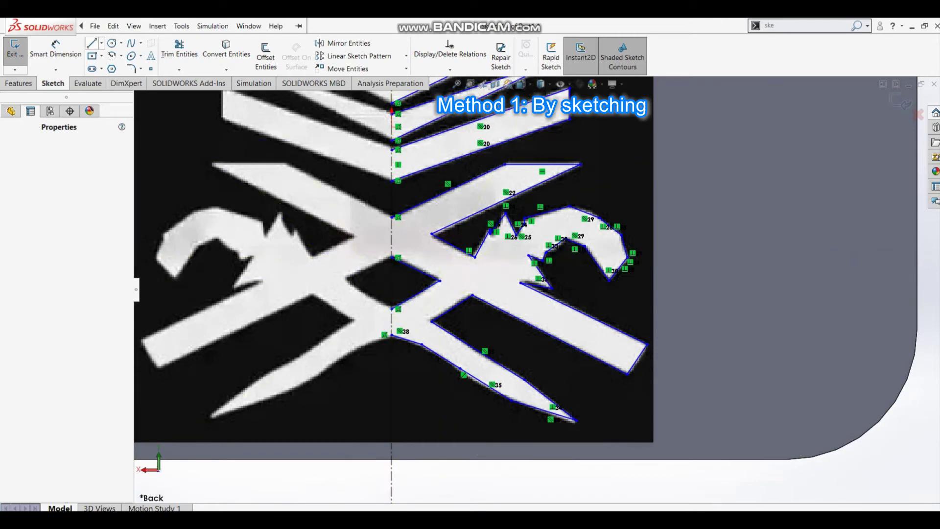
- Add short vertical lines on the centreline to close the outline's gaps
key(l)
scroll(313, 308, down, 2)
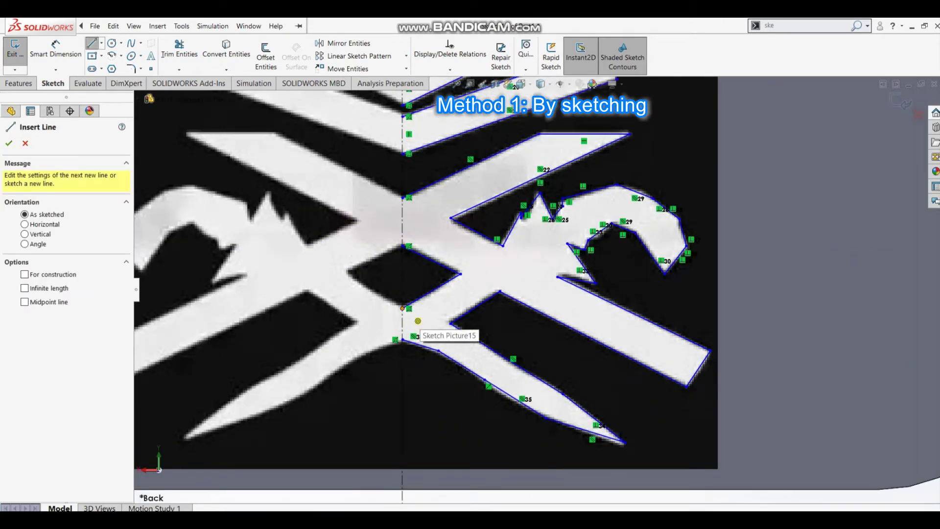
click(403, 309)
click(402, 340)
key(Escape)
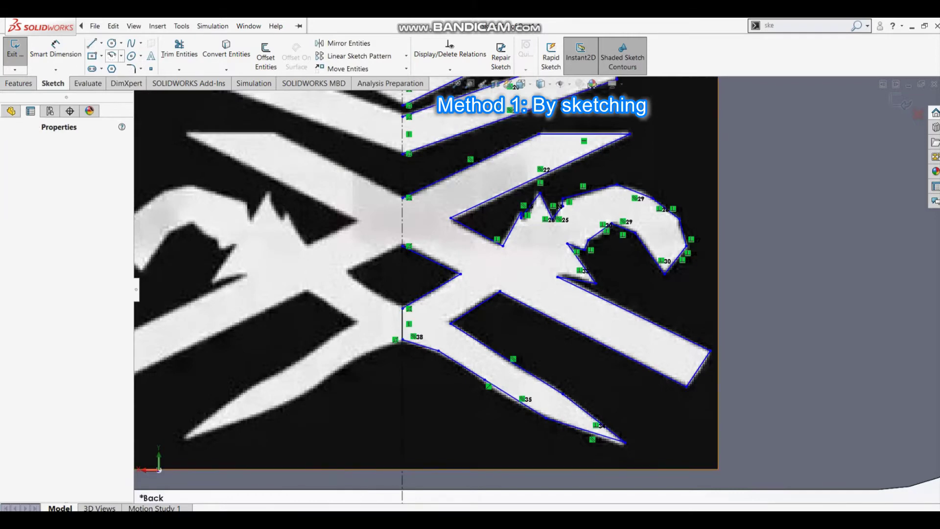
key(l)
click(416, 209)
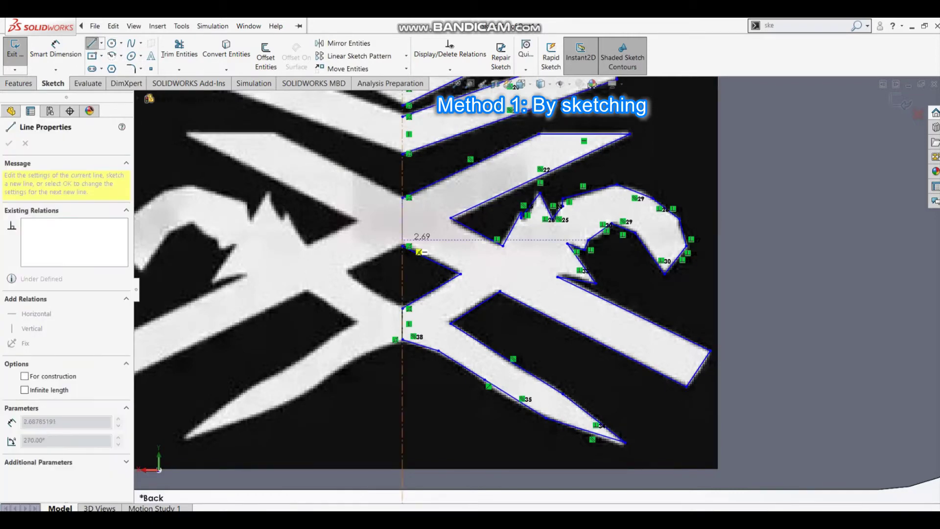
- Draw the first vertical centreline lines, closing the lowest gaps in the half-logo outline
scroll(550, 273, up, 2)
scroll(539, 270, up, 2)
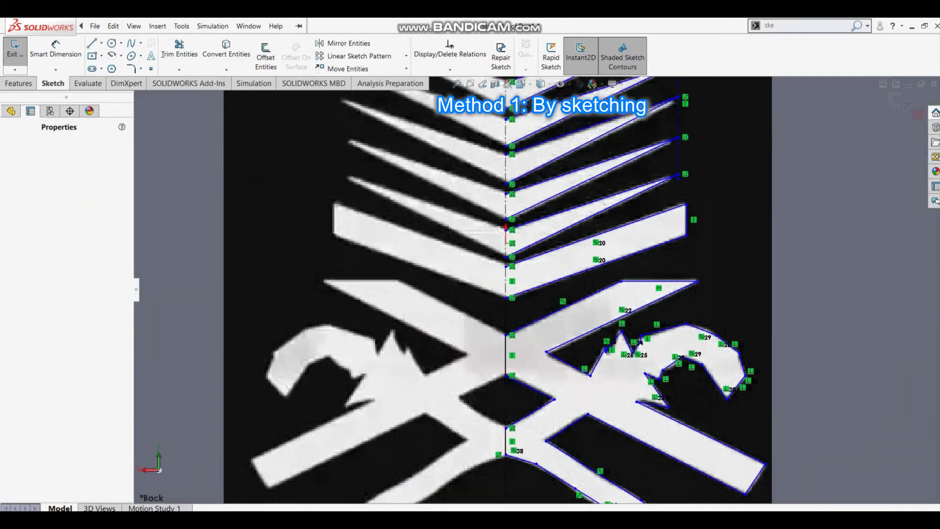
scroll(514, 244, down, 3)
click(95, 26)
key(Escape)
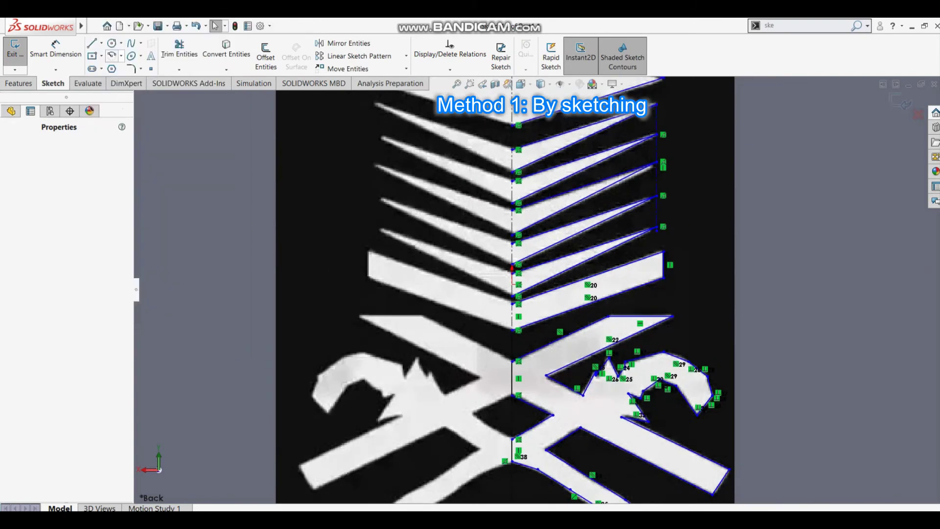
key(l)
click(512, 340)
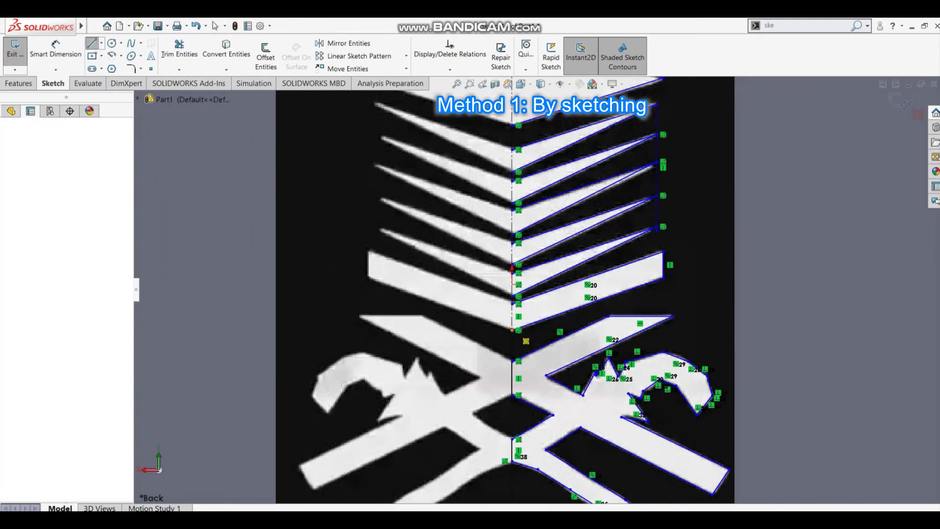
click(512, 303)
click(216, 26)
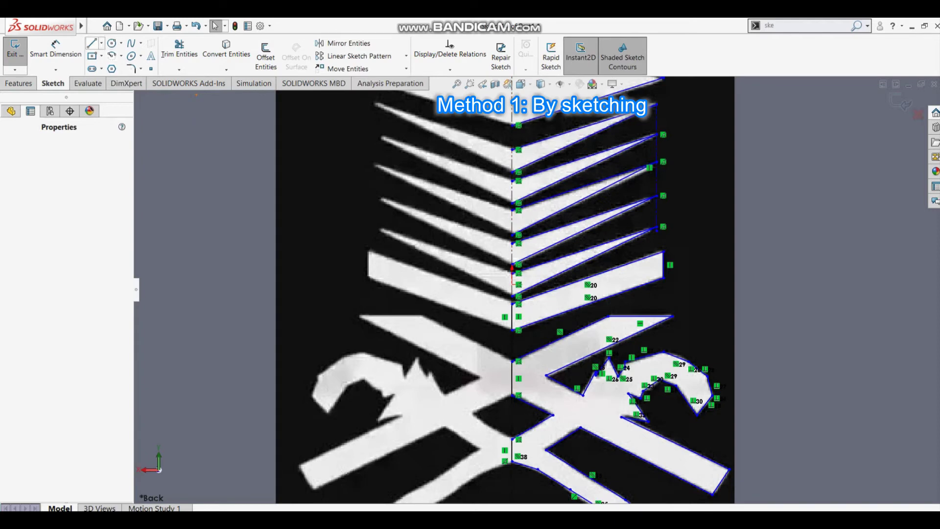
key(l)
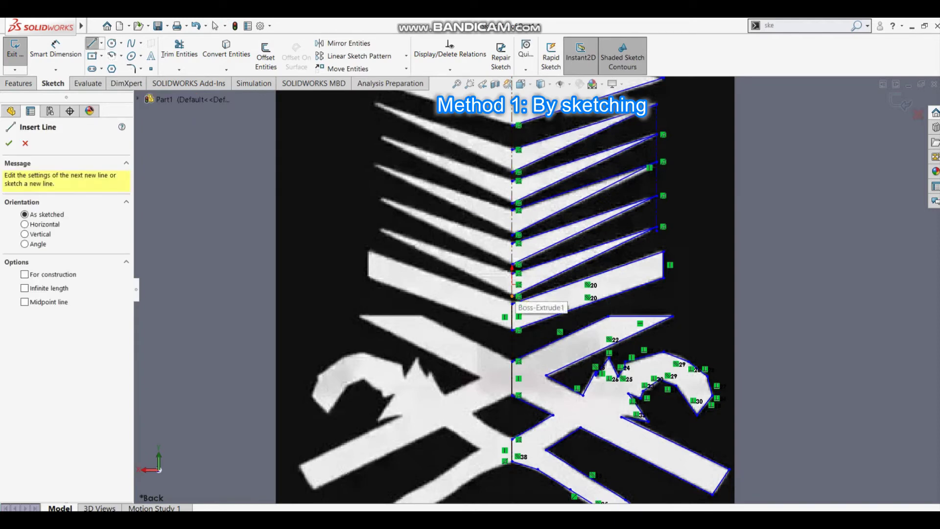
click(512, 285)
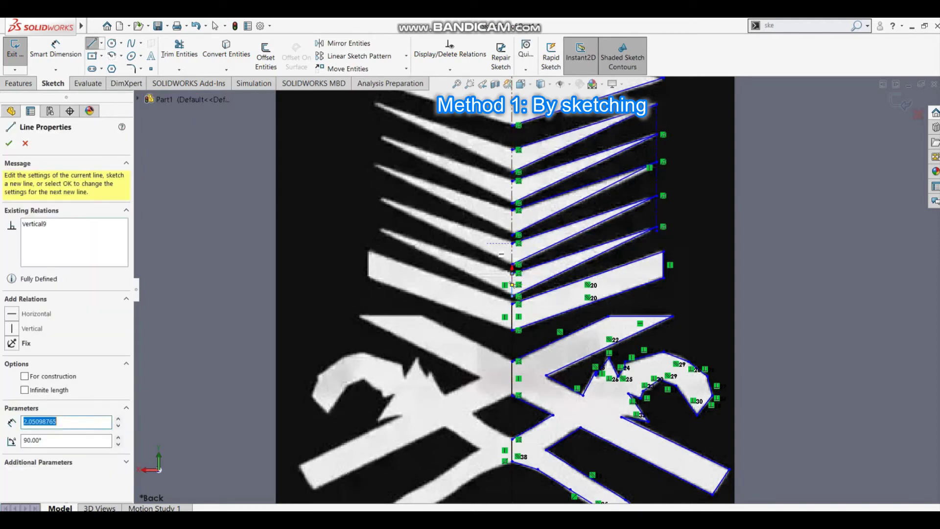
key(Escape)
- Add vertical centreline segments higher up to close the next chevron gaps
key(l)
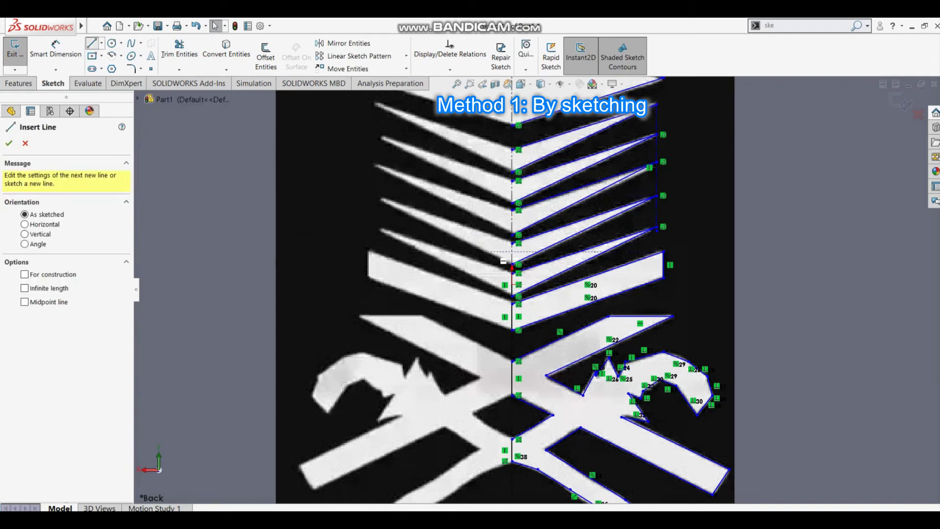
click(518, 265)
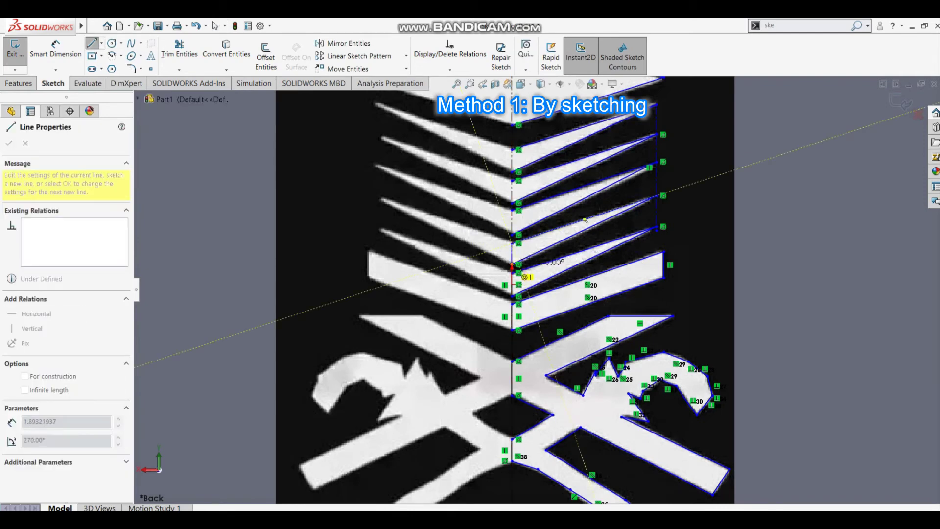
click(512, 235)
key(Escape)
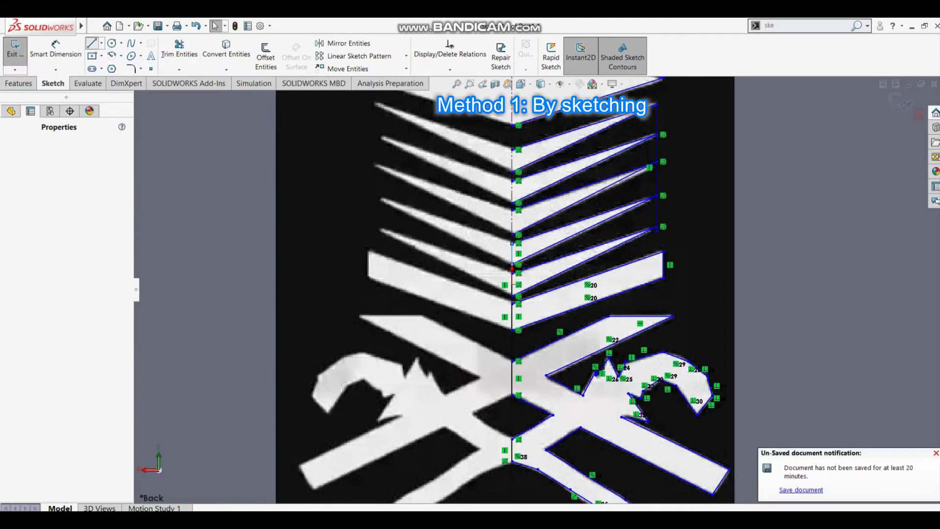
key(l)
click(512, 236)
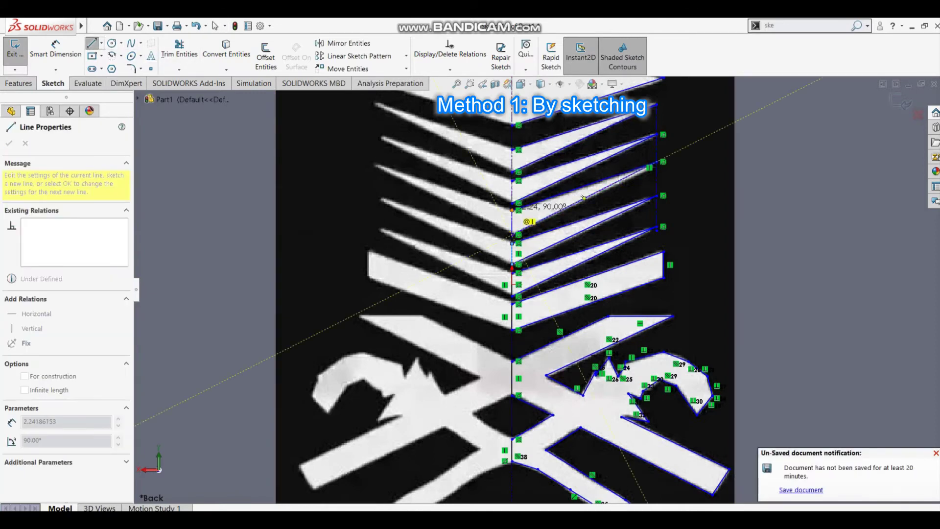
click(512, 210)
click(216, 25)
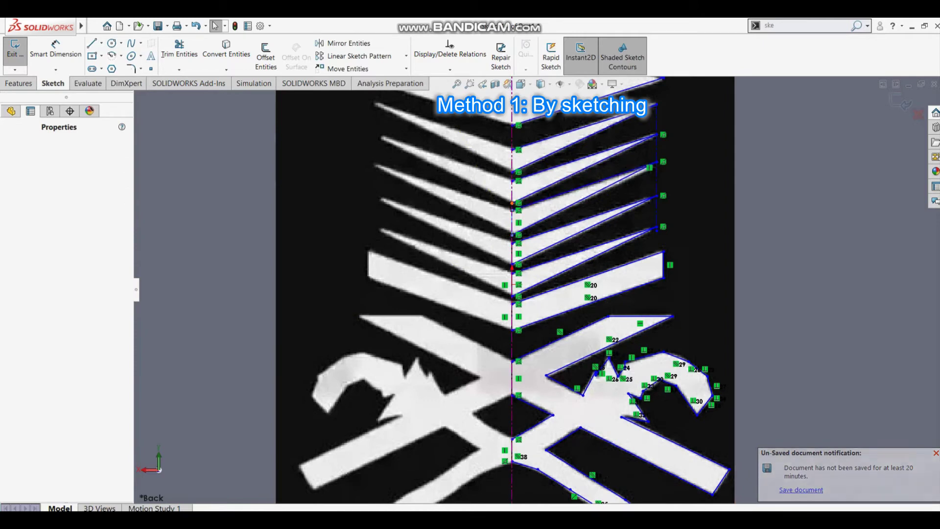
click(91, 43)
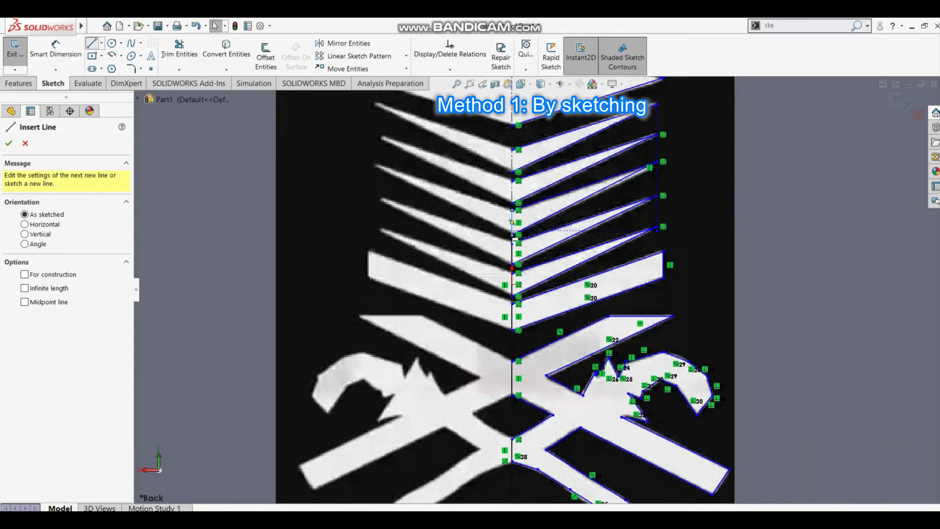
click(512, 236)
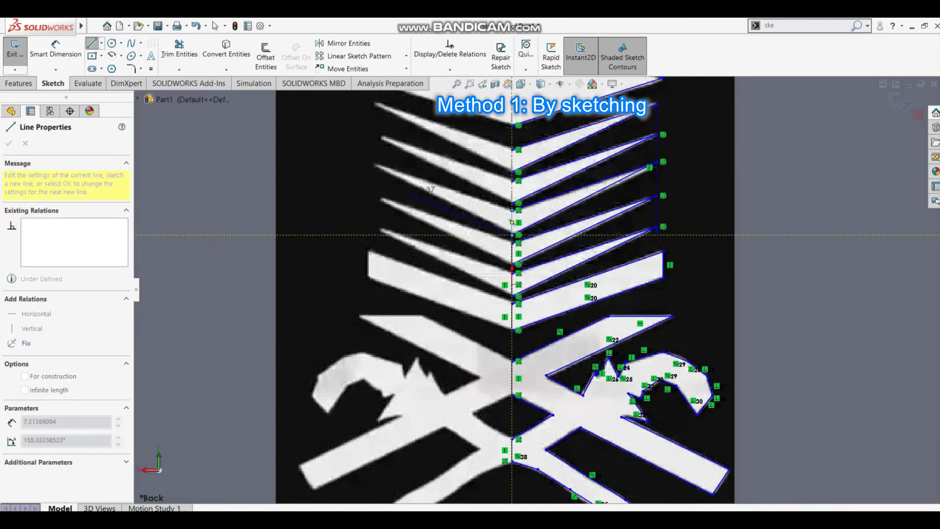
key(Escape)
scroll(499, 172, down, 3)
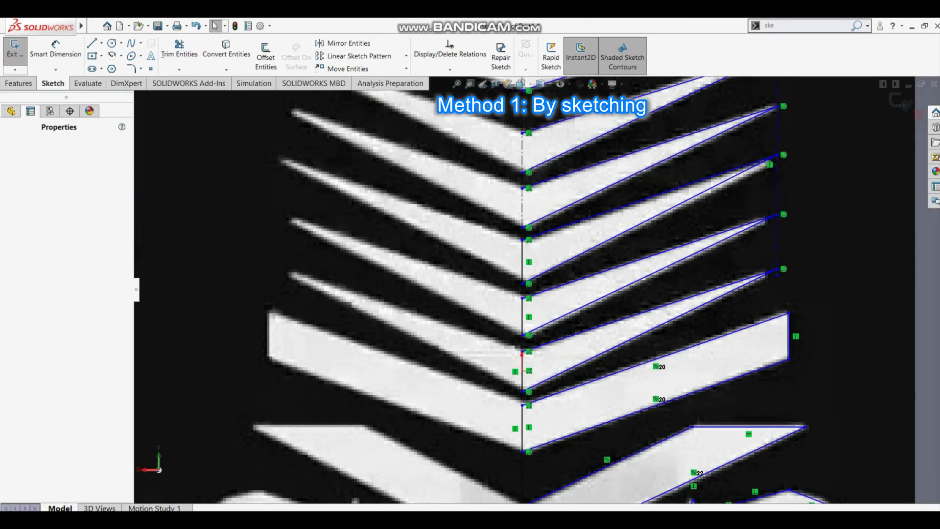
- Close the remaining centreline gaps with vertical lines up to the diamond's top
key(l)
click(522, 240)
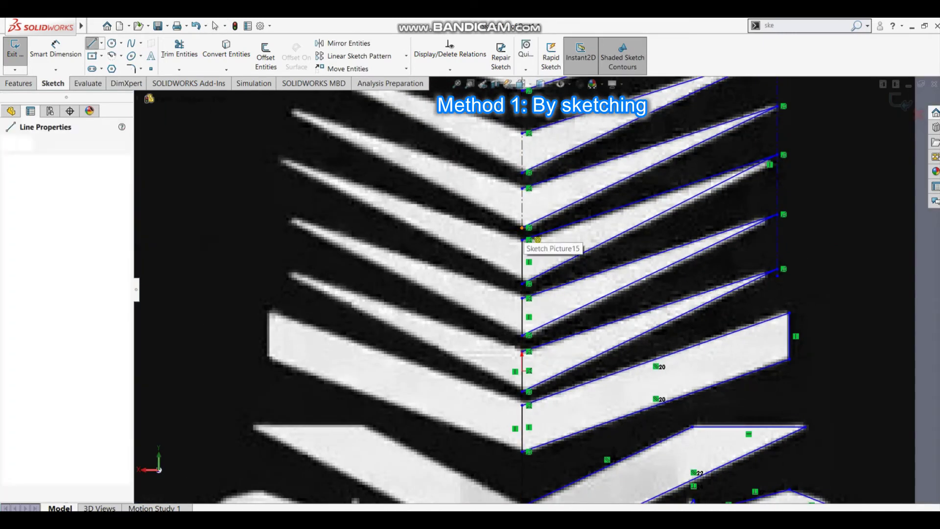
click(522, 187)
key(Escape)
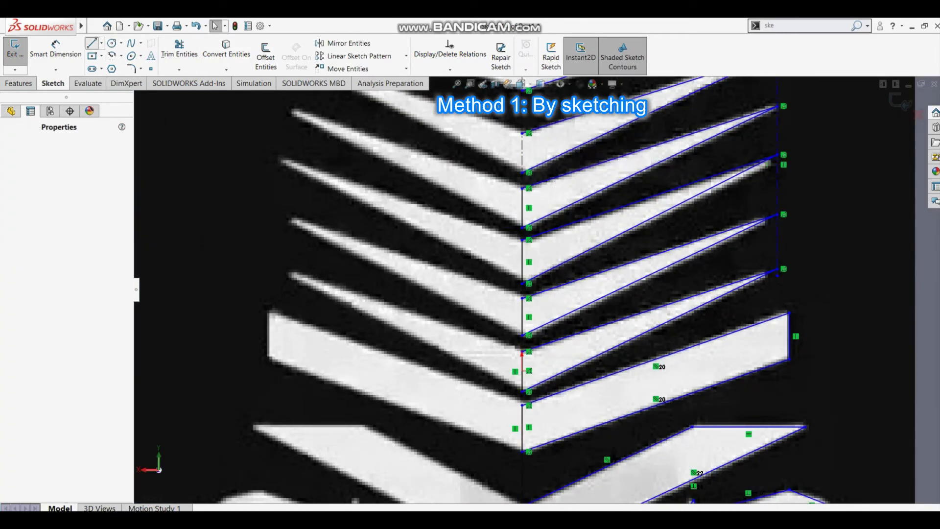
key(l)
click(523, 173)
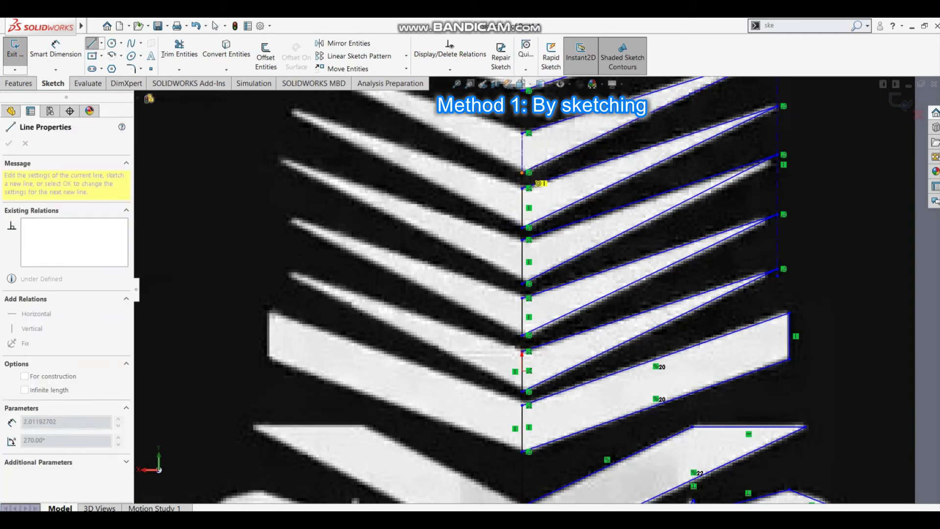
click(522, 132)
key(Escape)
scroll(543, 255, down, 3)
scroll(537, 272, down, 2)
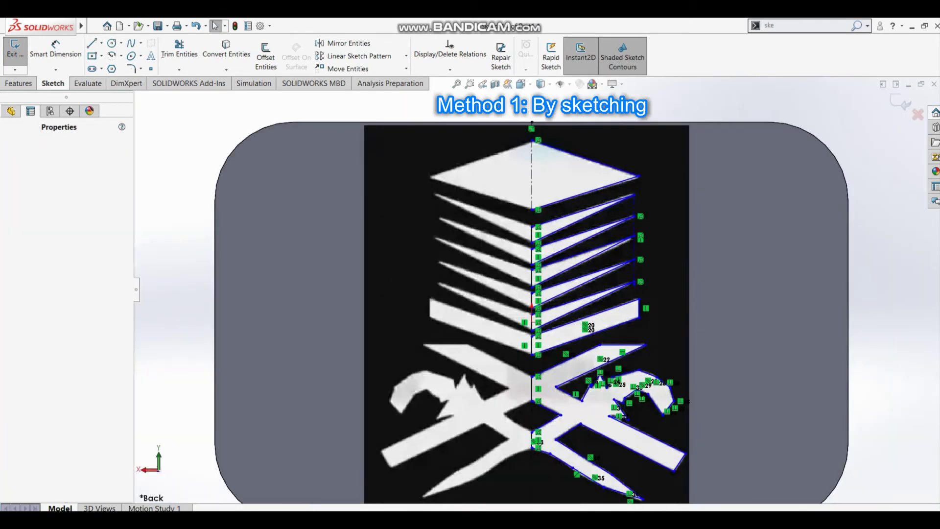
key(l)
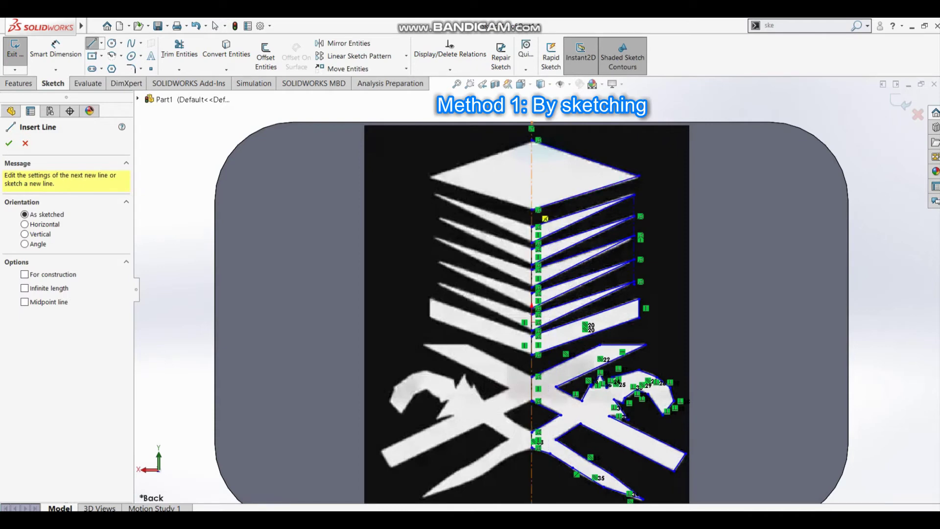
click(532, 142)
click(532, 208)
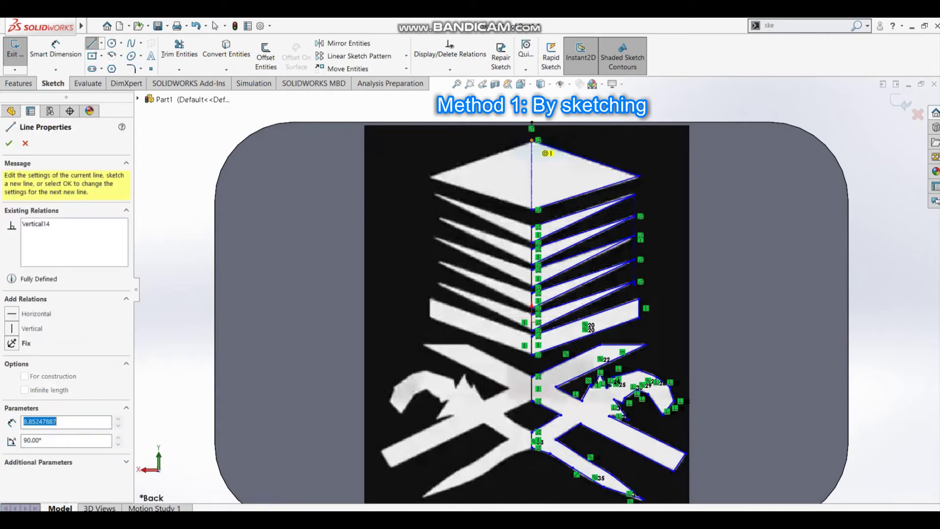
click(215, 25)
- Create Boss-Extrude1 from the right-half logo sketch with a 0.02 mm depth
click(18, 83)
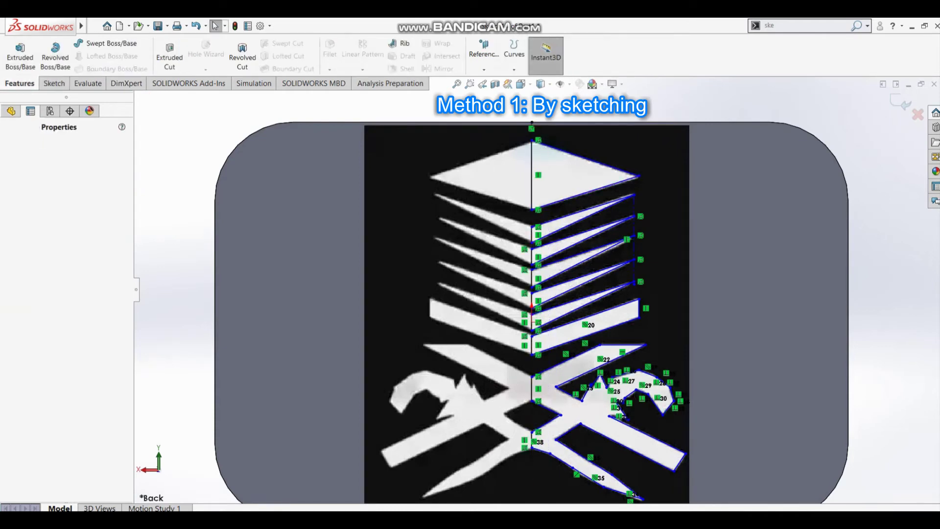
click(20, 56)
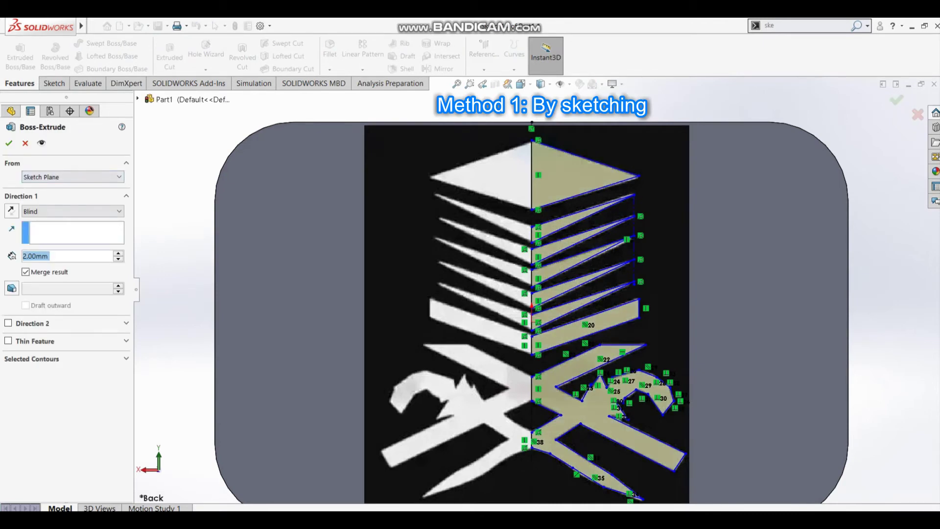
text(0.0)
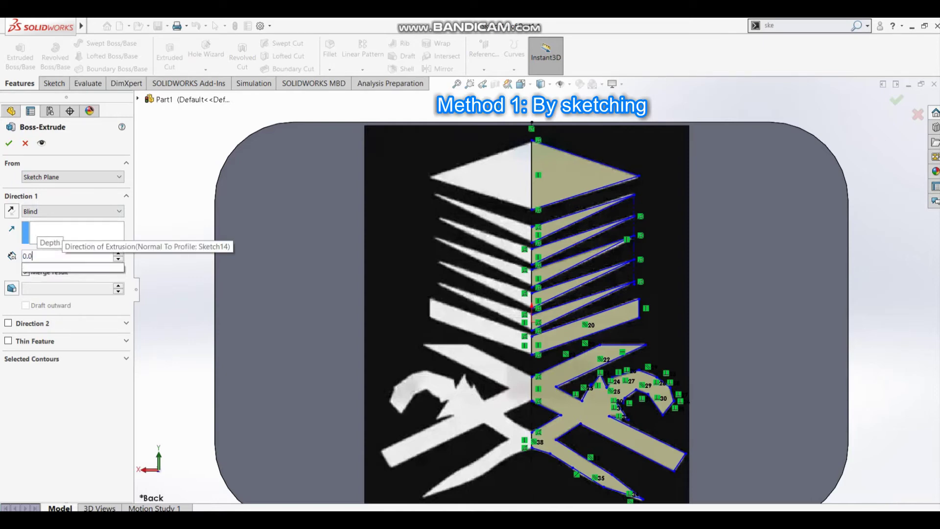
text(2)
key(Return)
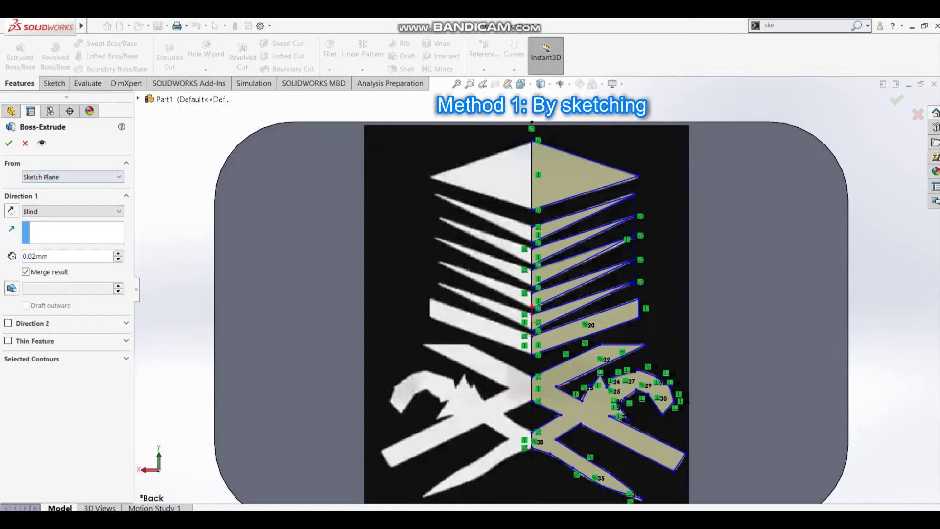
key(Return)
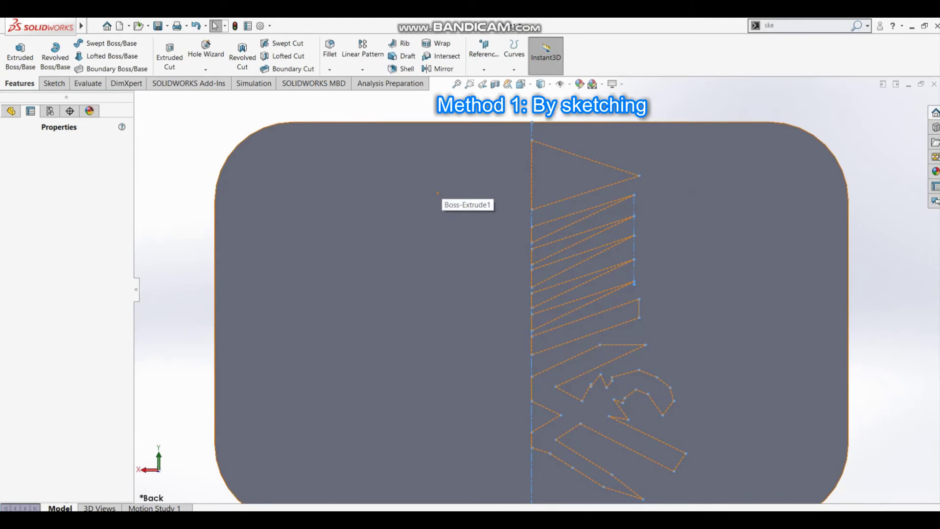
- Mirror the extruded half-logo across the Right Plane, then view the plate from the front
click(688, 361)
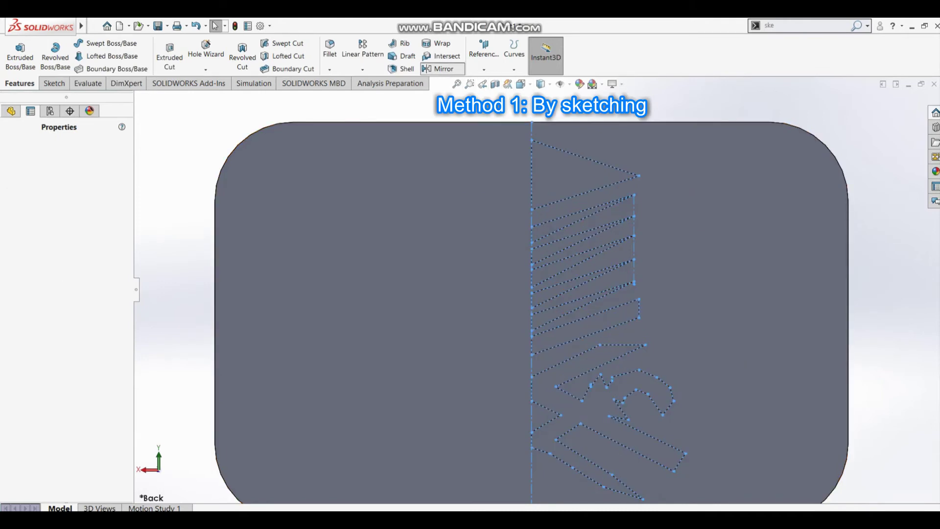
click(439, 68)
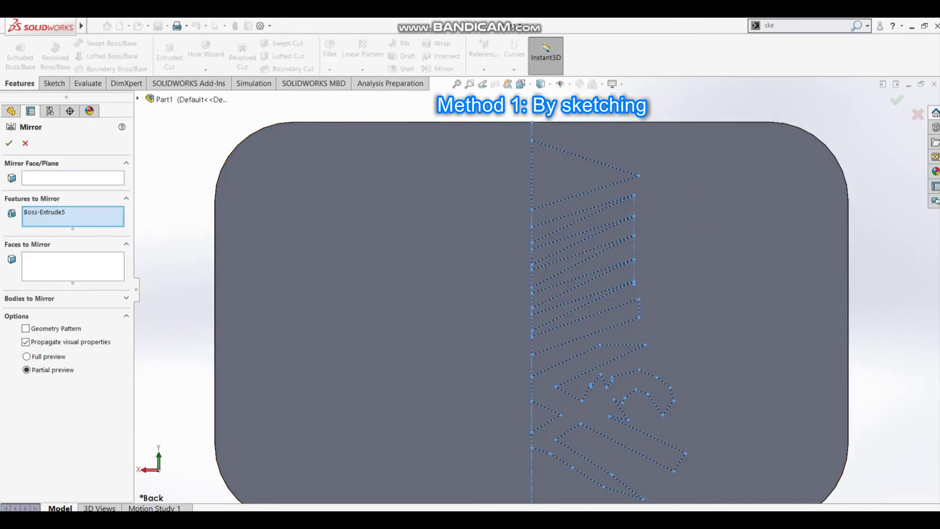
click(138, 99)
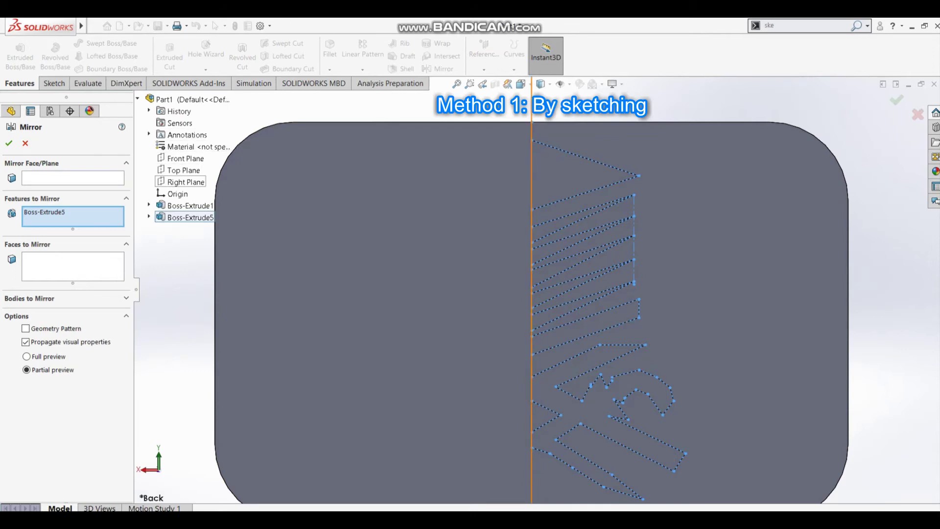
click(72, 177)
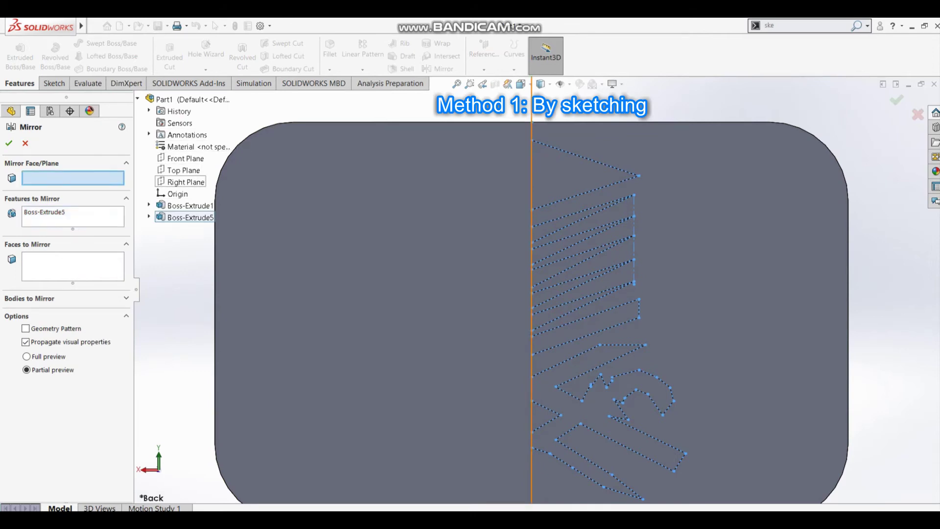
click(185, 182)
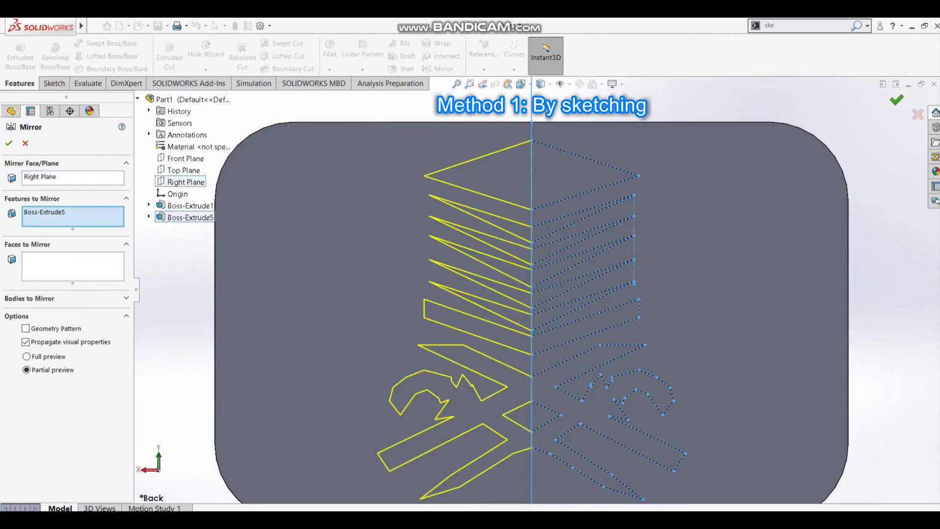
key(Return)
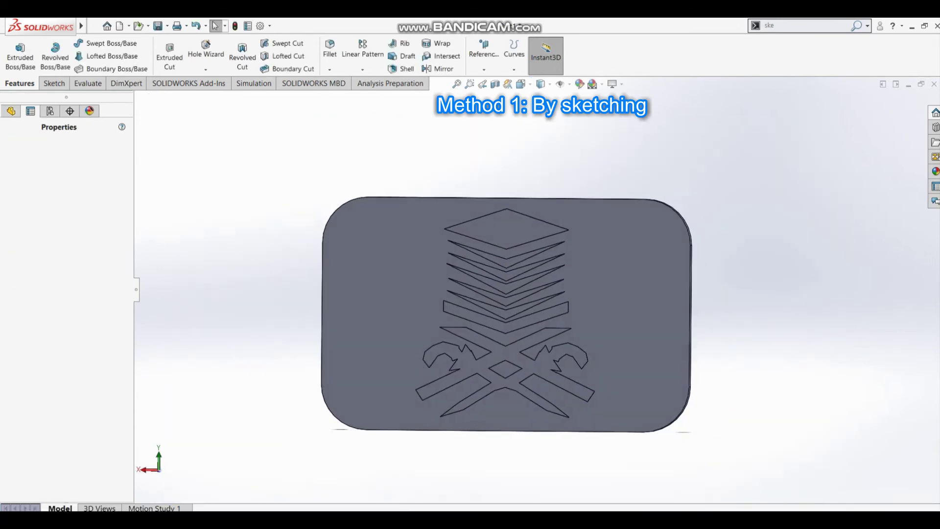
key(ctrl+2)
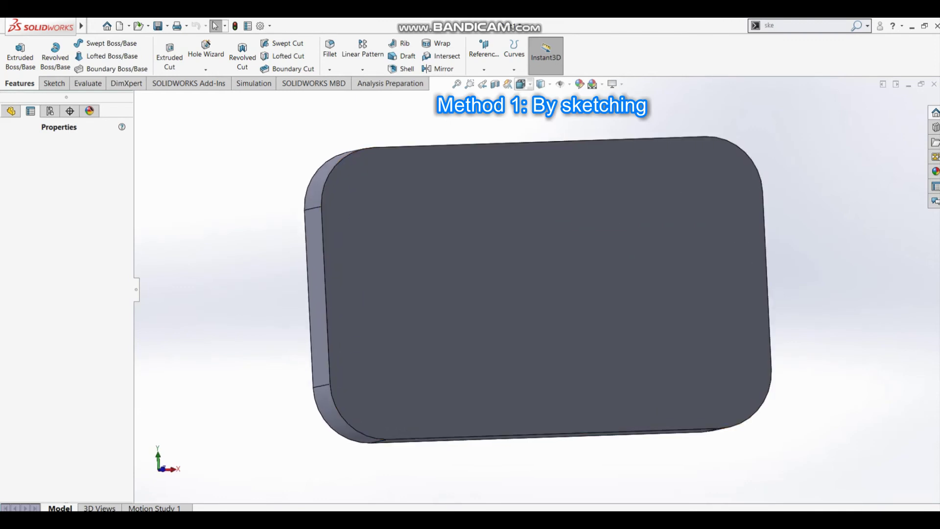
key(ctrl+1)
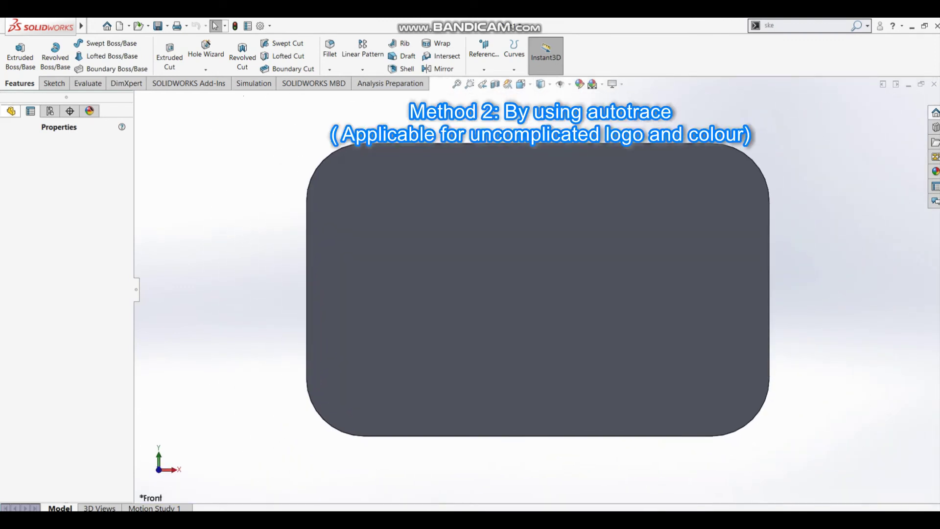
- Start a Front Plane sketch and insert the red YouTube logo as a sketch picture
click(53, 84)
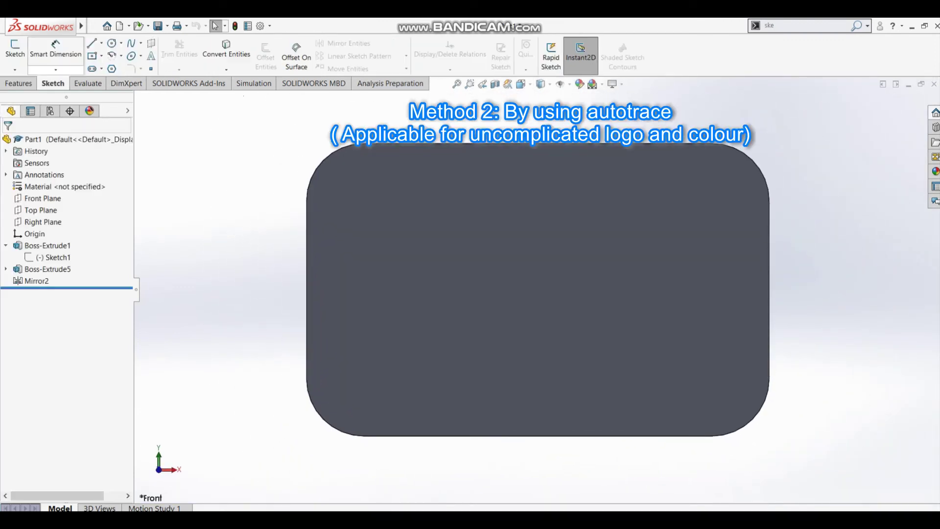
click(111, 43)
click(186, 158)
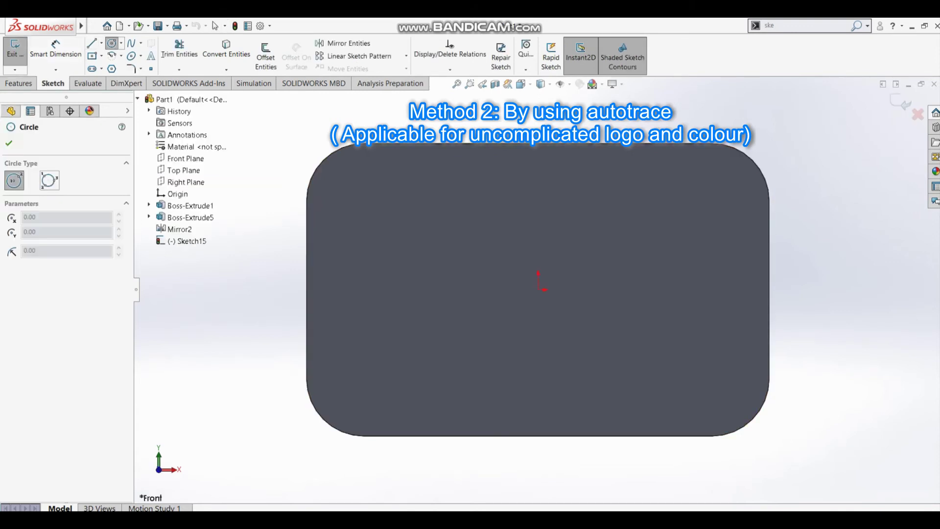
key(Escape)
key(Escape)
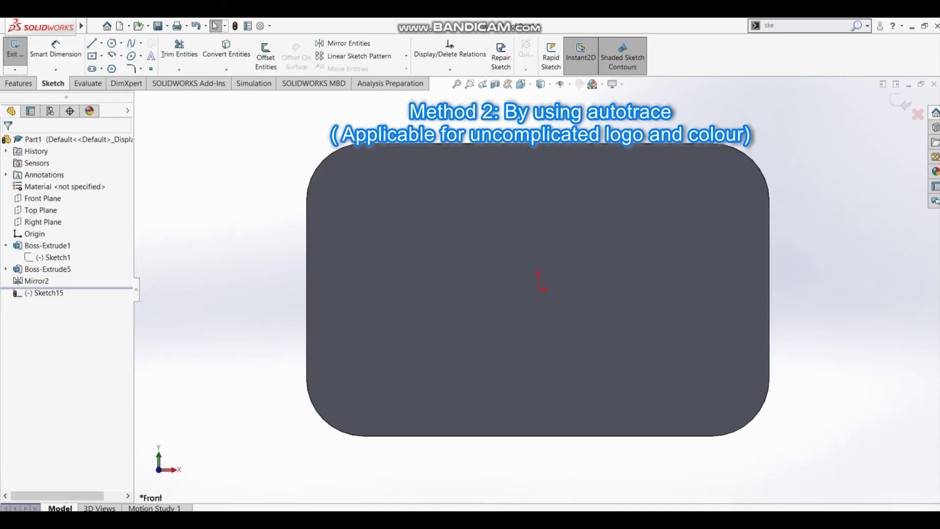
click(857, 25)
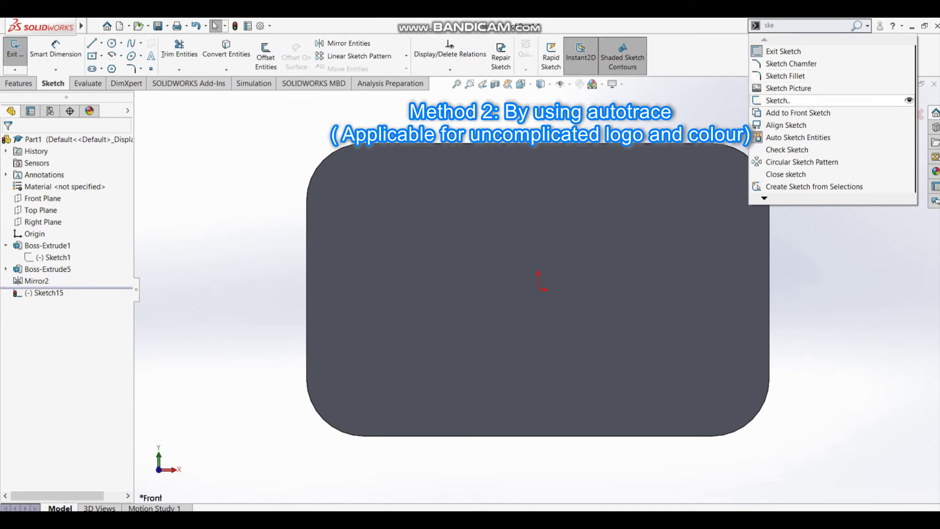
click(789, 88)
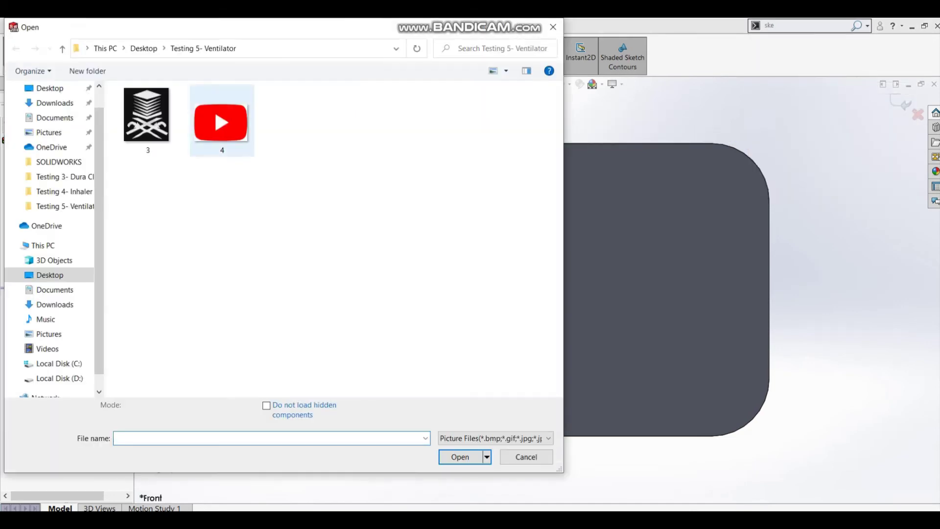
double_click(220, 121)
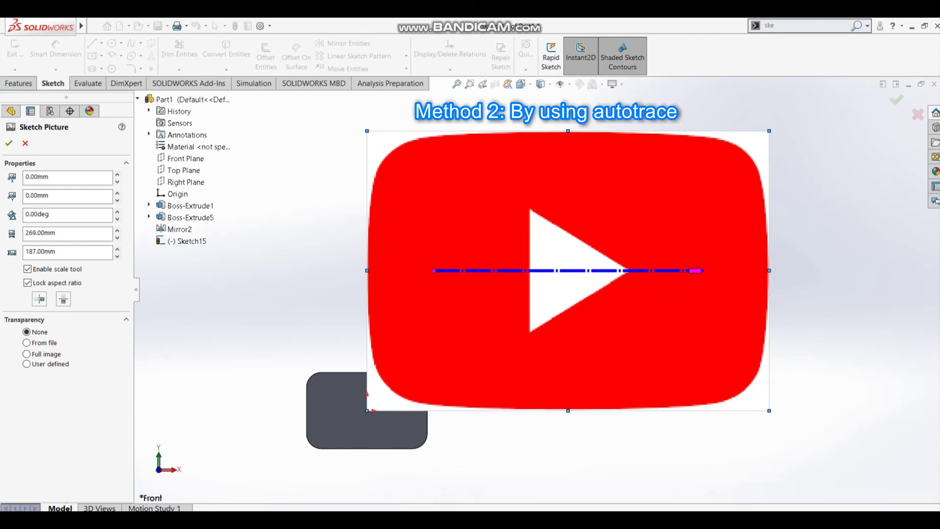
- Resize the logo picture to about 68.30 by 47.48 mm and centre it on the plate
drag(770, 131, 451, 352)
scroll(338, 456, down, 2)
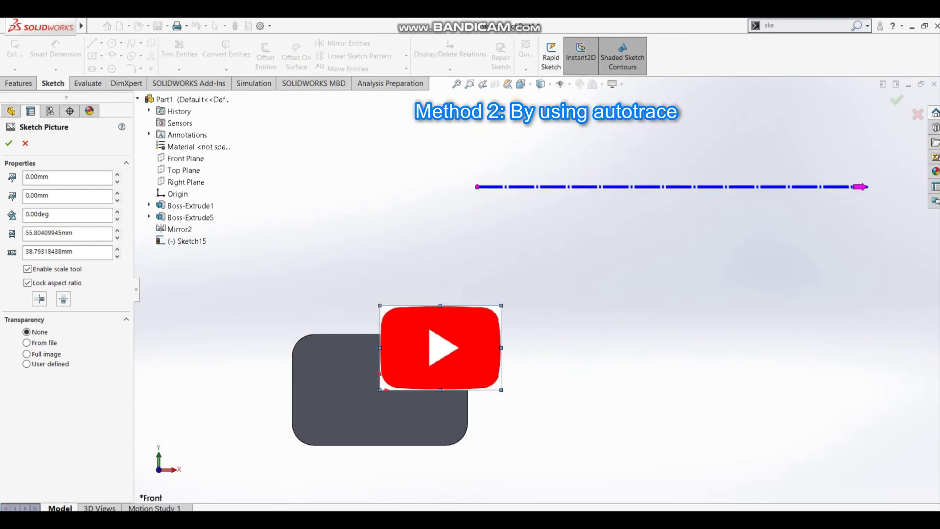
scroll(539, 294, up, 1)
scroll(539, 274, down, 2)
scroll(539, 275, down, 2)
mouse_move(591, 232)
mouse_down()
mouse_move(492, 312)
mouse_move(498, 300)
mouse_up()
scroll(499, 300, down, 2)
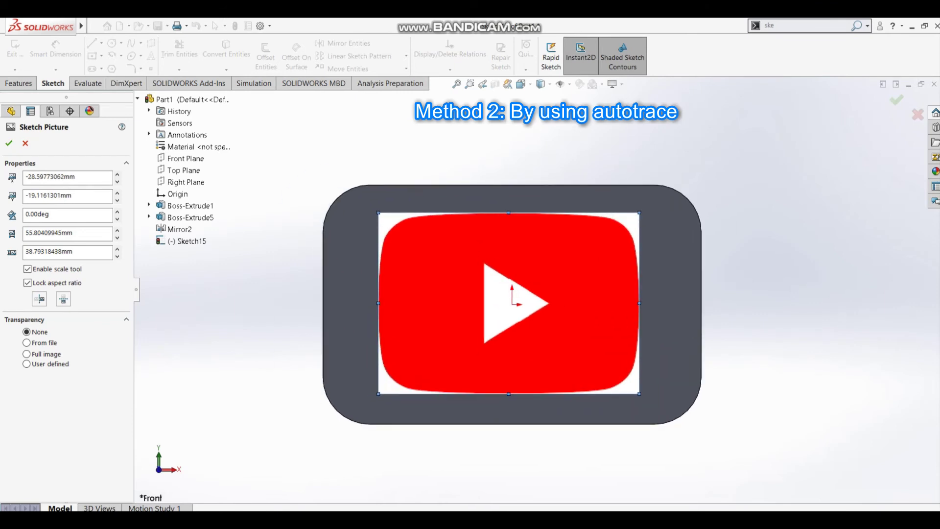
drag(639, 213, 683, 183)
drag(519, 294, 495, 307)
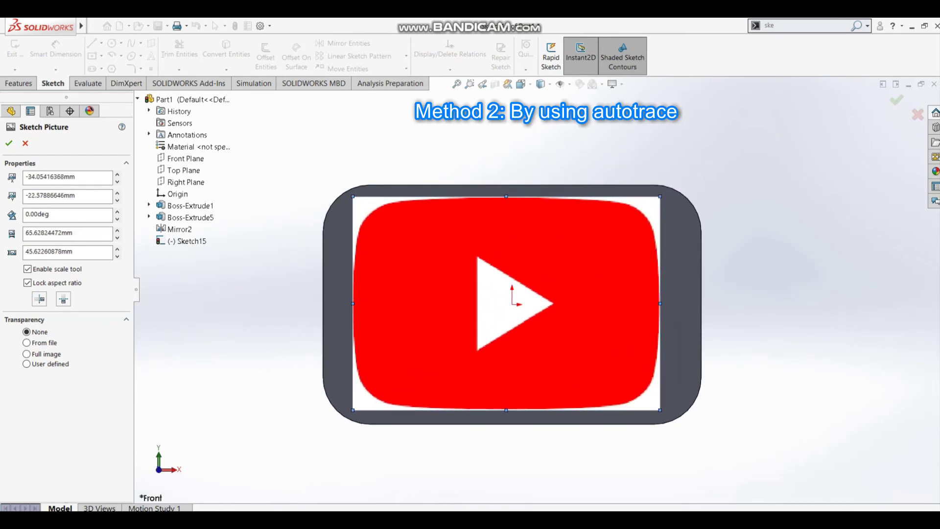
drag(660, 197, 688, 186)
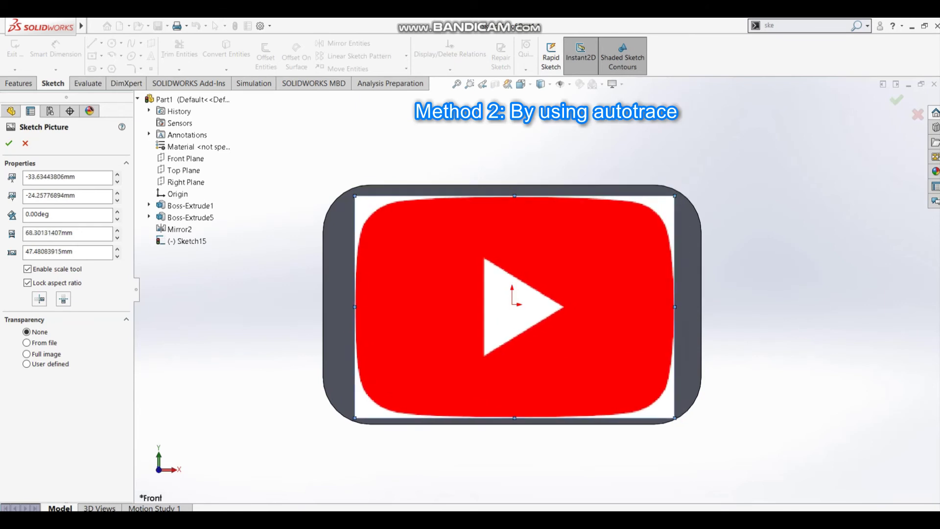
drag(688, 186, 682, 191)
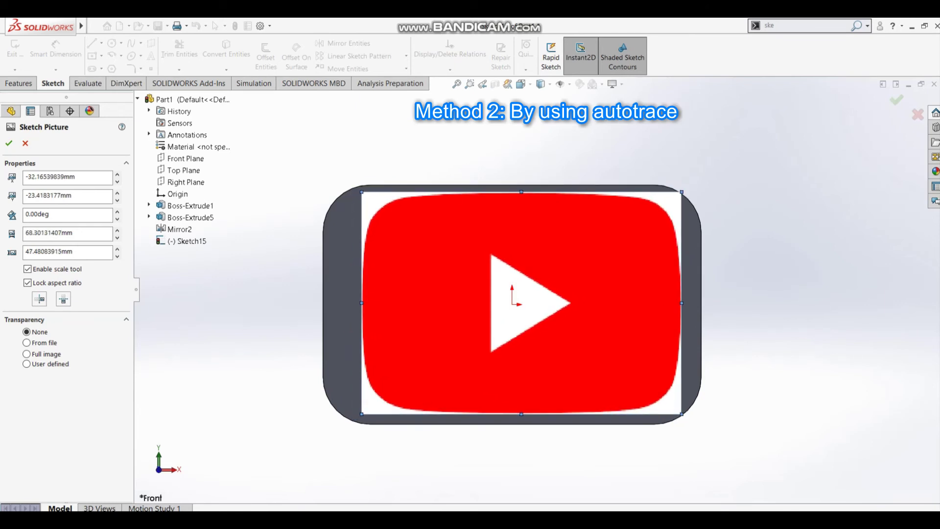
key(Return)
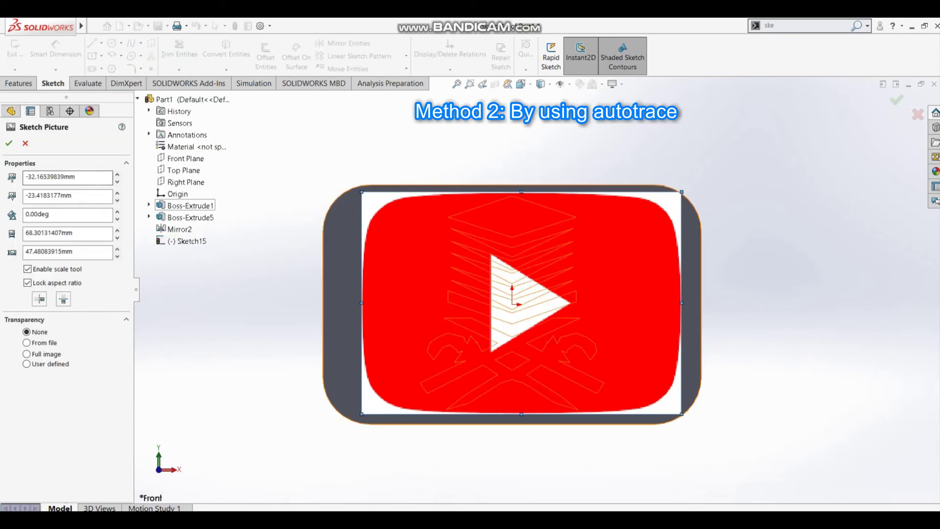
key(Return)
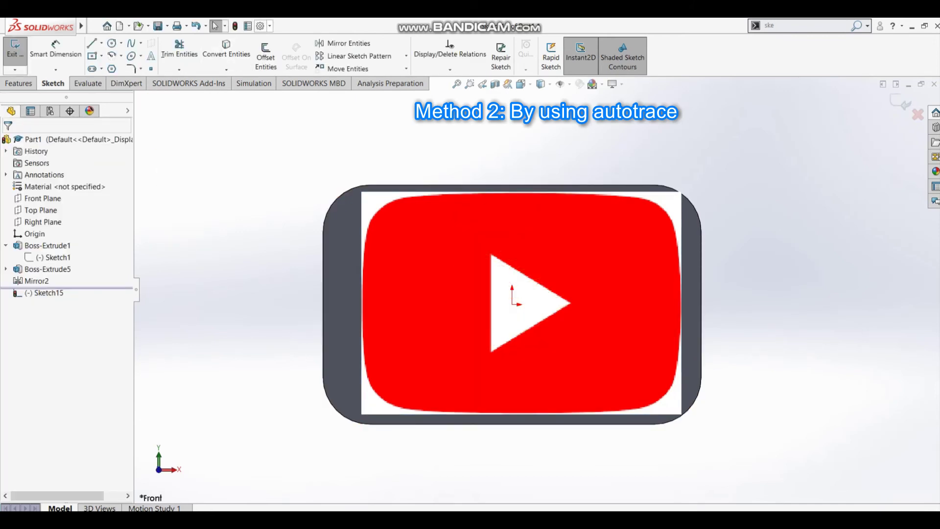
- Enable the Autotrace add-in in Tools > Add-Ins
click(270, 25)
click(280, 63)
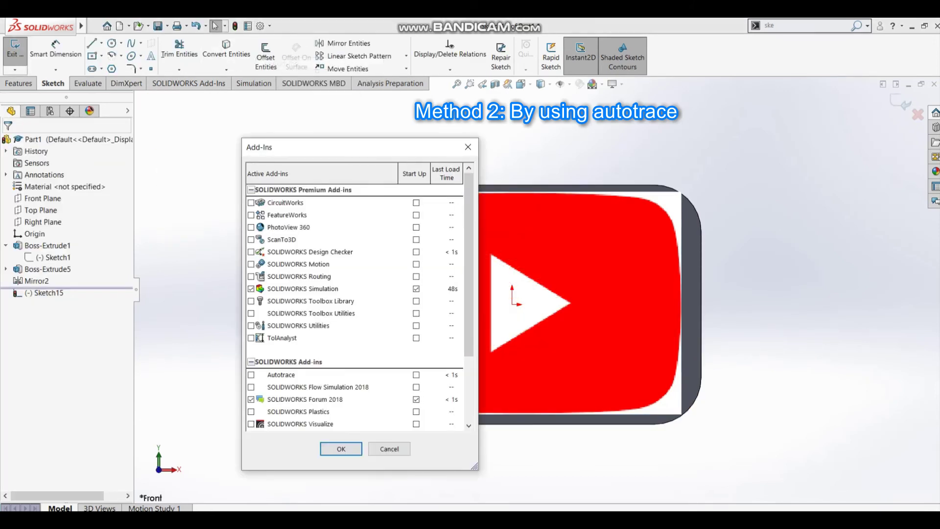
click(251, 375)
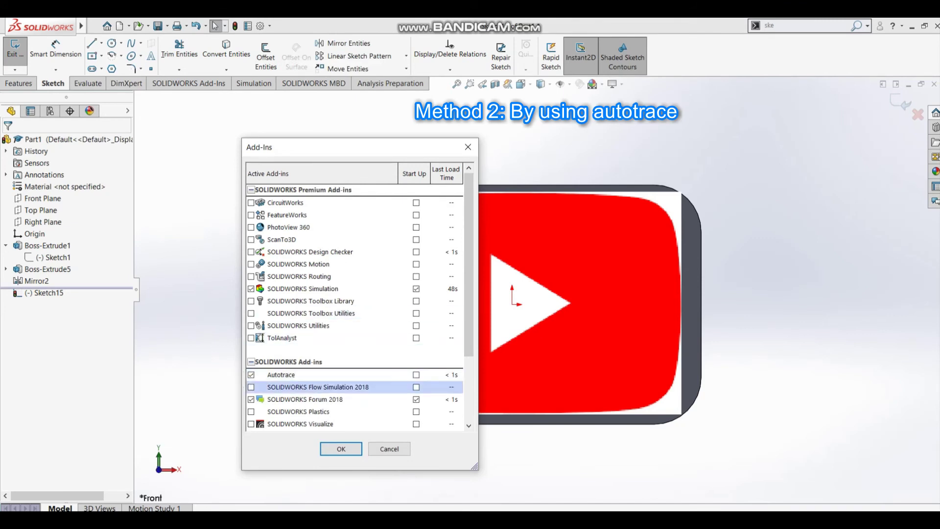
click(341, 448)
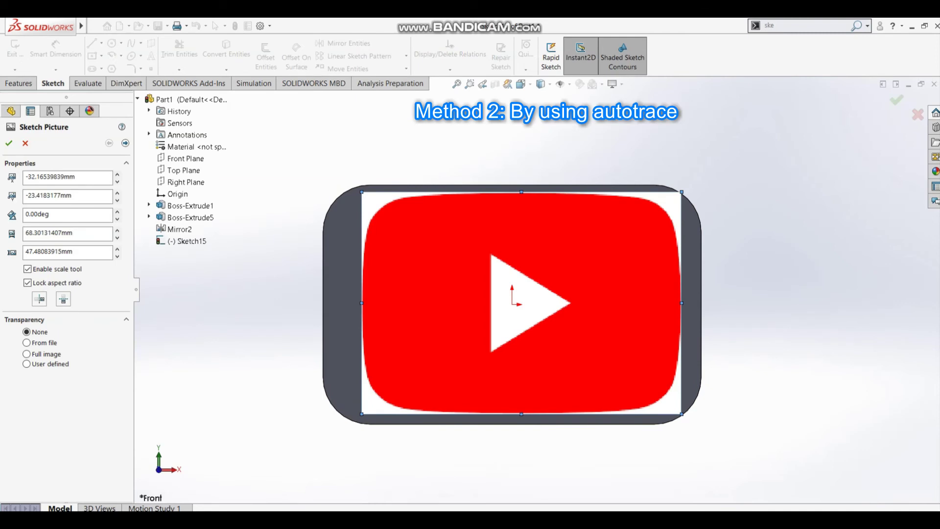
- Autotrace the logo picture by its red colour, tuning brightness, colour and recognition tolerances
click(126, 143)
click(72, 246)
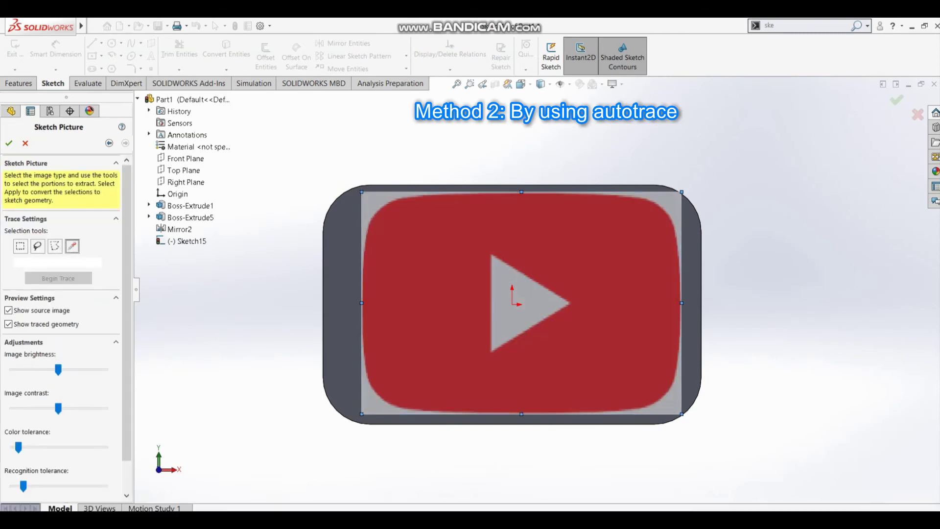
click(437, 255)
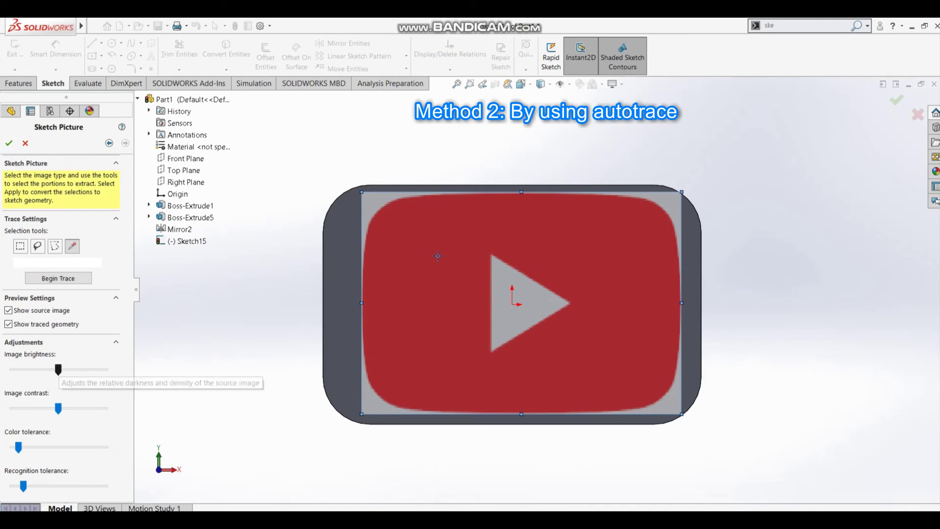
click(58, 278)
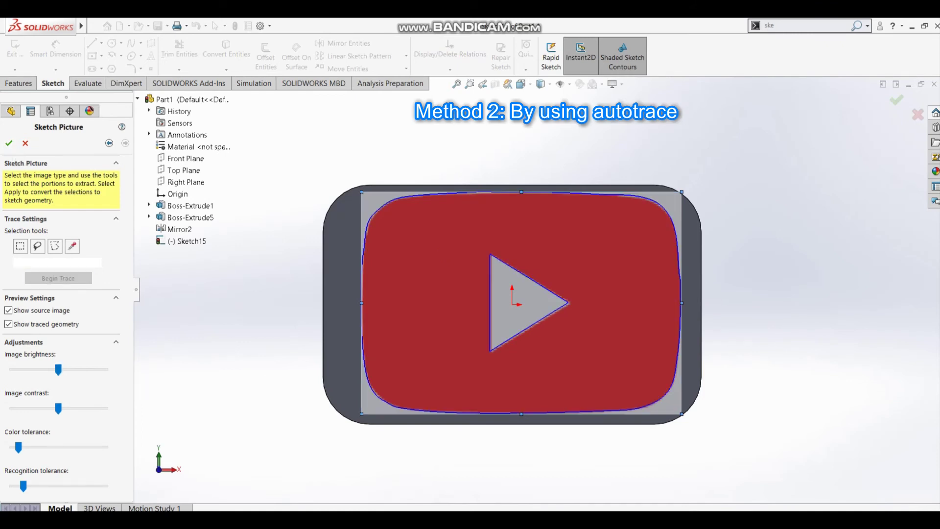
drag(58, 370, 53, 370)
drag(18, 447, 29, 447)
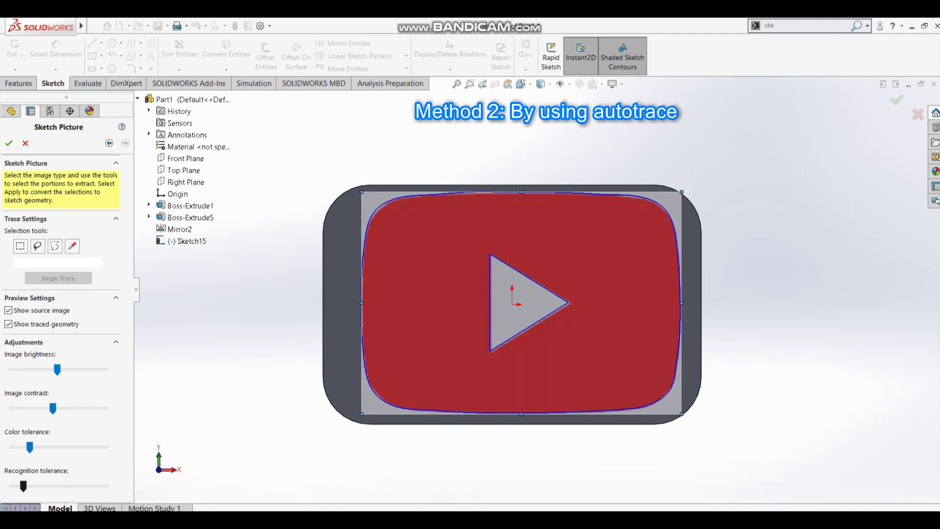
drag(23, 485, 41, 486)
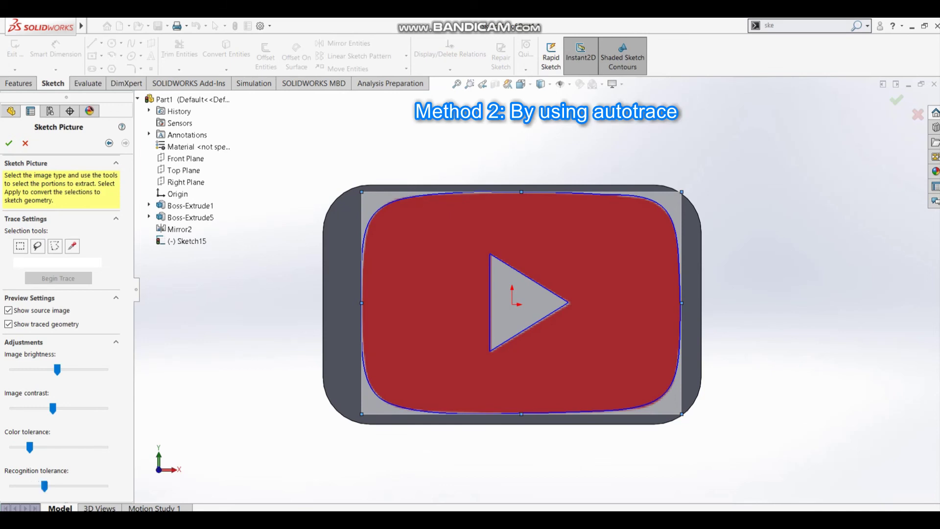
- Accept the traced outline, extrude it 0.02 mm as Boss-Extrude6, and view the plate's back
key(Return)
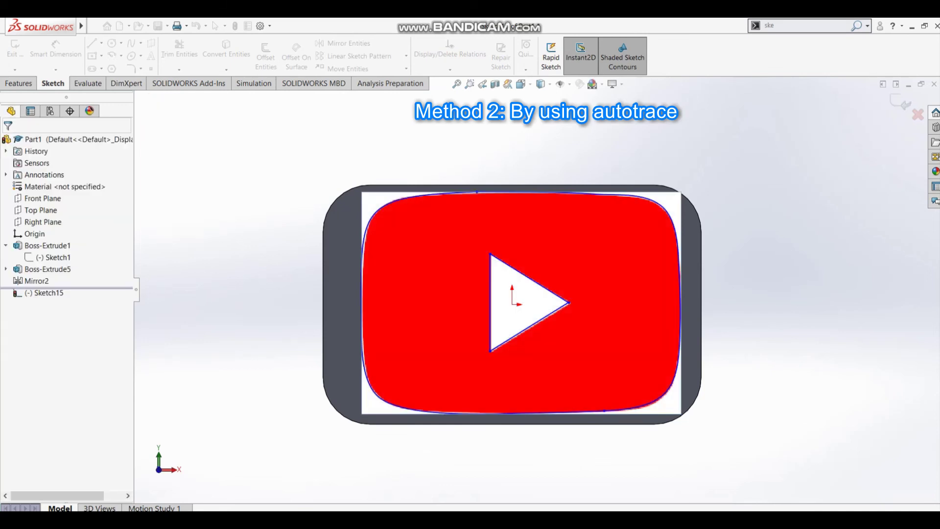
click(20, 53)
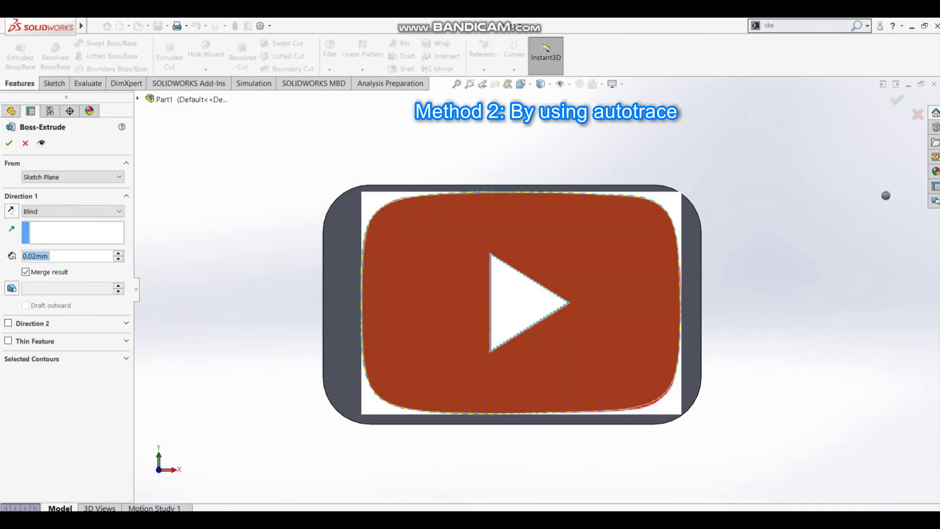
middle_drag(885, 196, 710, 245)
key(Return)
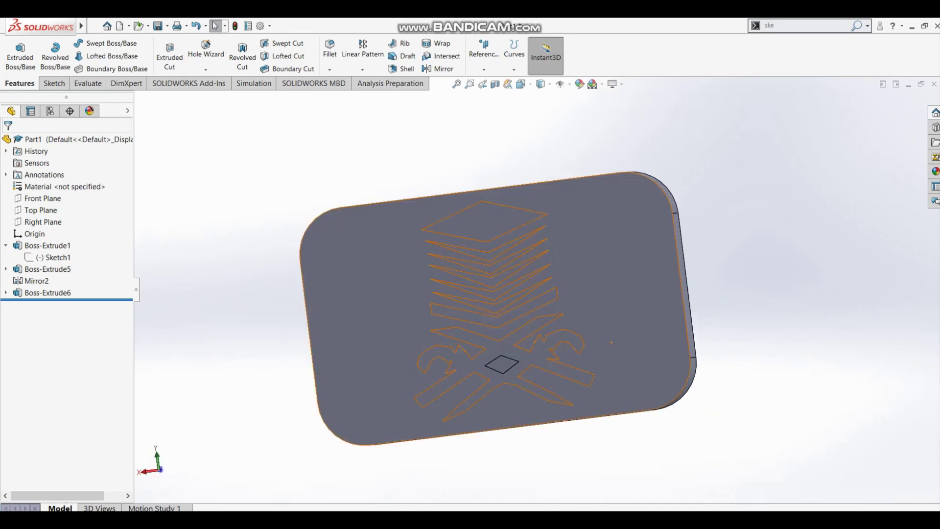
key(space)
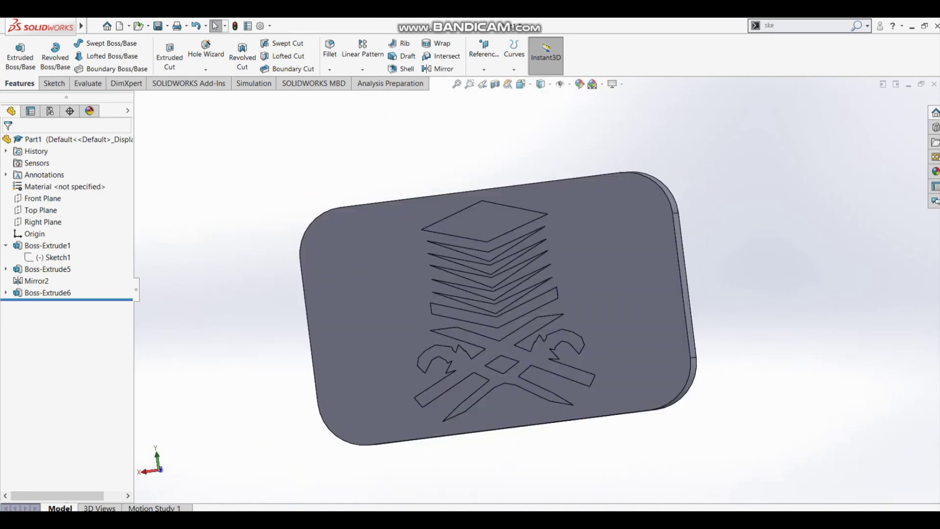